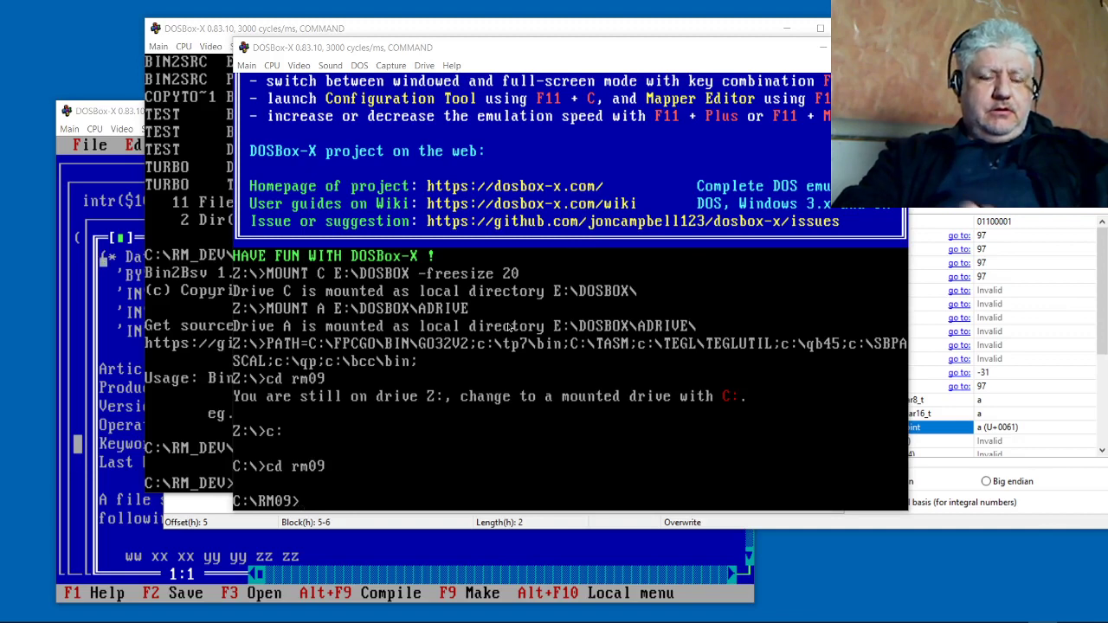
# - Start Raster Master by entering rm at the C:\RM09> prompt in DOSBox-X
pyautogui.click(415, 375)
pyautogui.write('rm')
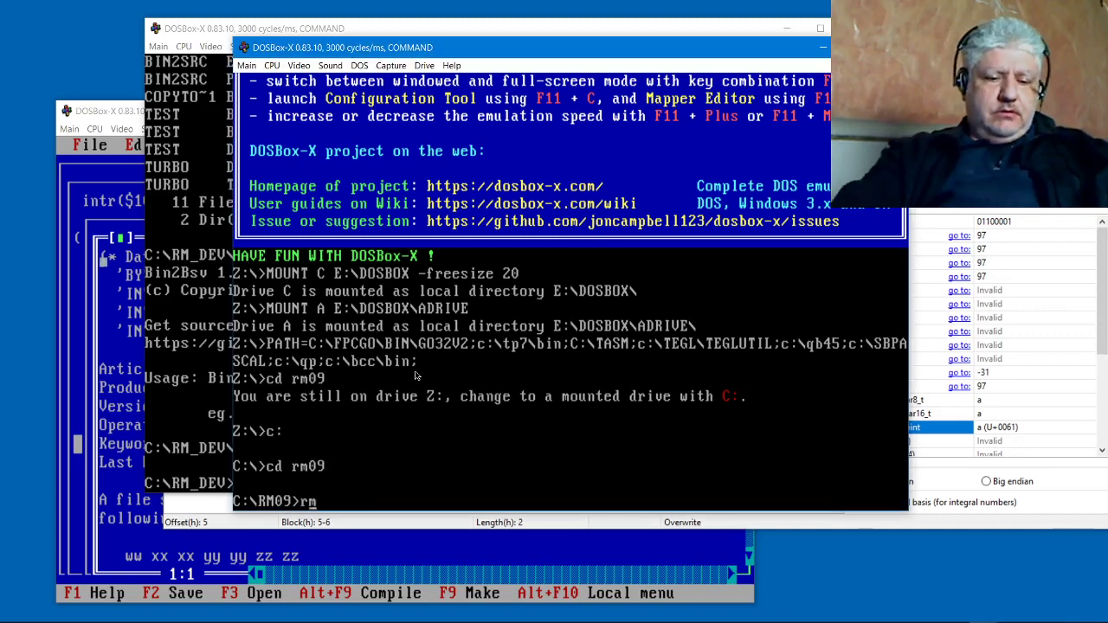
pyautogui.press('Return')
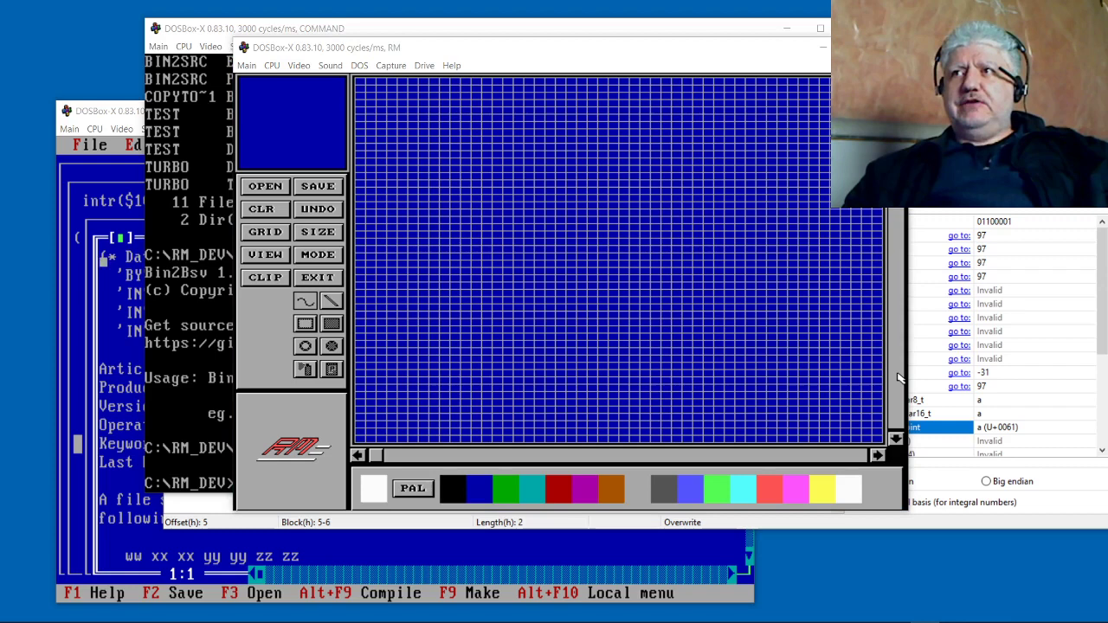
pyautogui.moveTo(1010, 35); pyautogui.dragTo(387, 35)
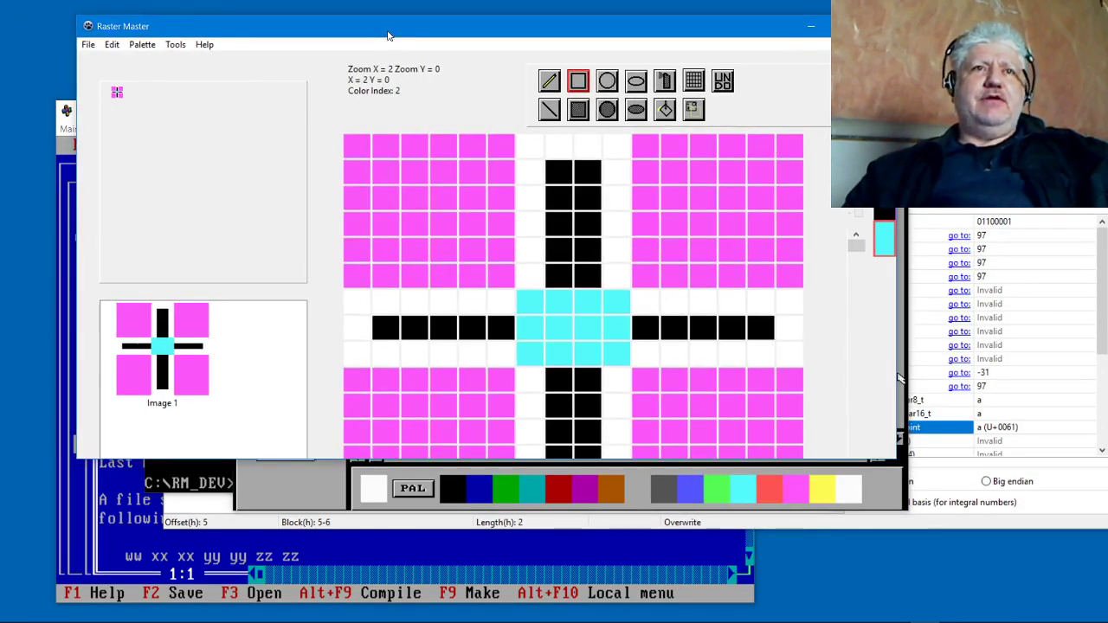
pyautogui.doubleClick(800, 33)
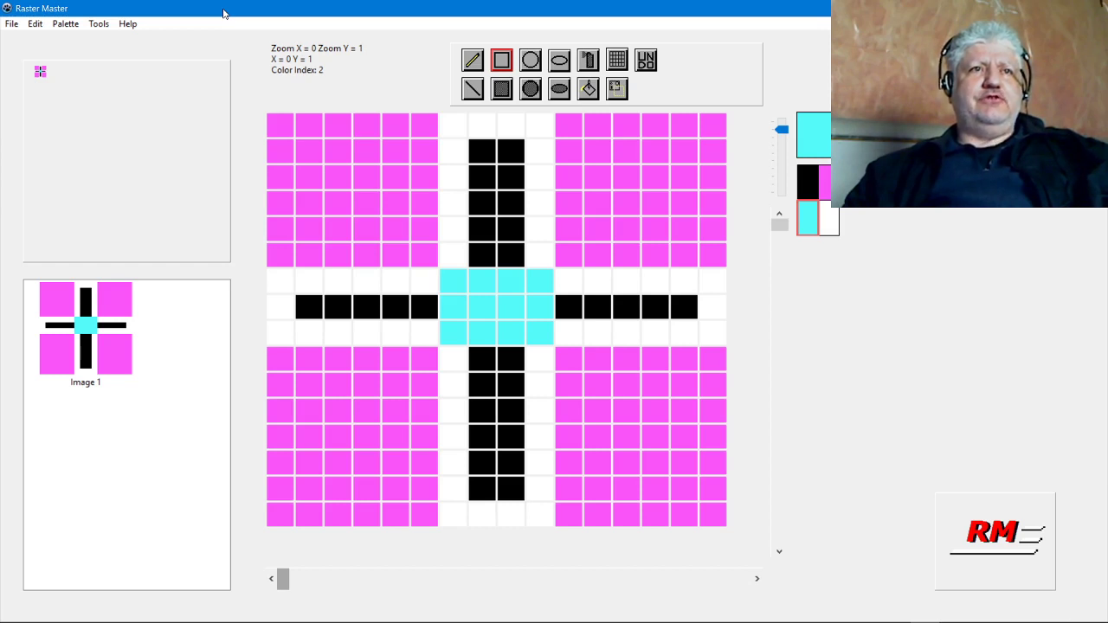
pyautogui.click(65, 23)
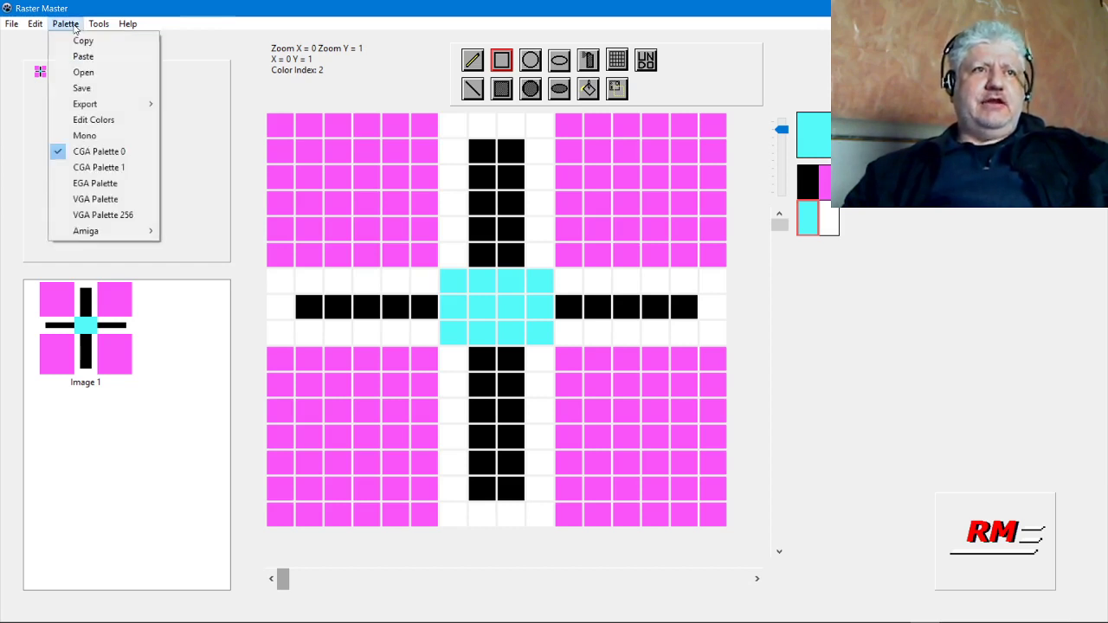
pyautogui.moveTo(127, 24)
pyautogui.click(300, 18)
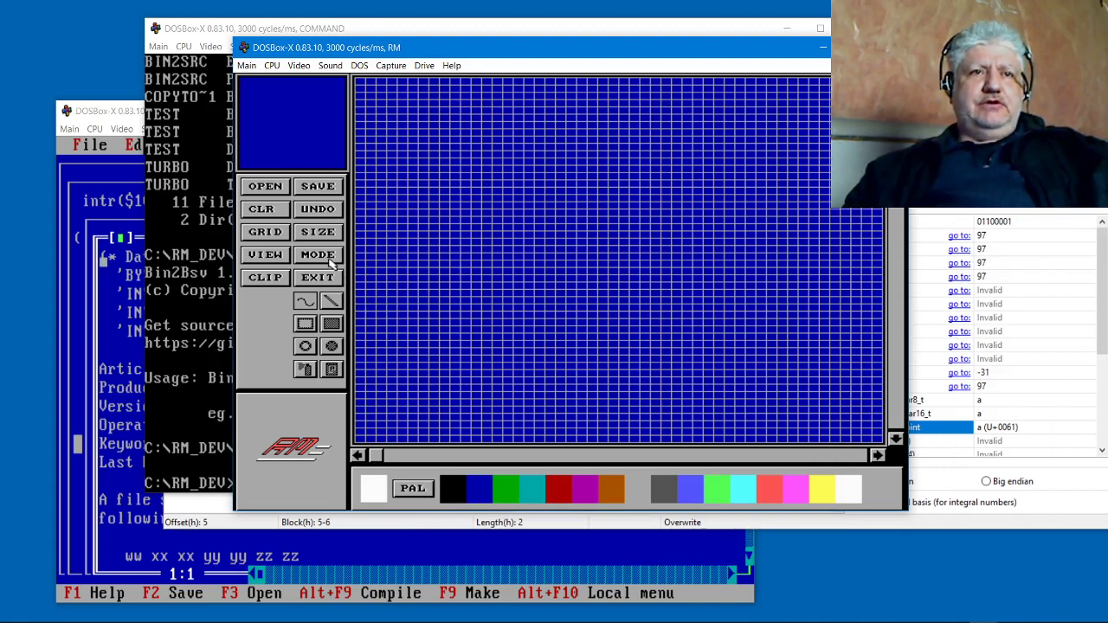
# - In 256-colour mode, draw three overlapping circle outlines, then bring the command window forward
pyautogui.click(328, 259)
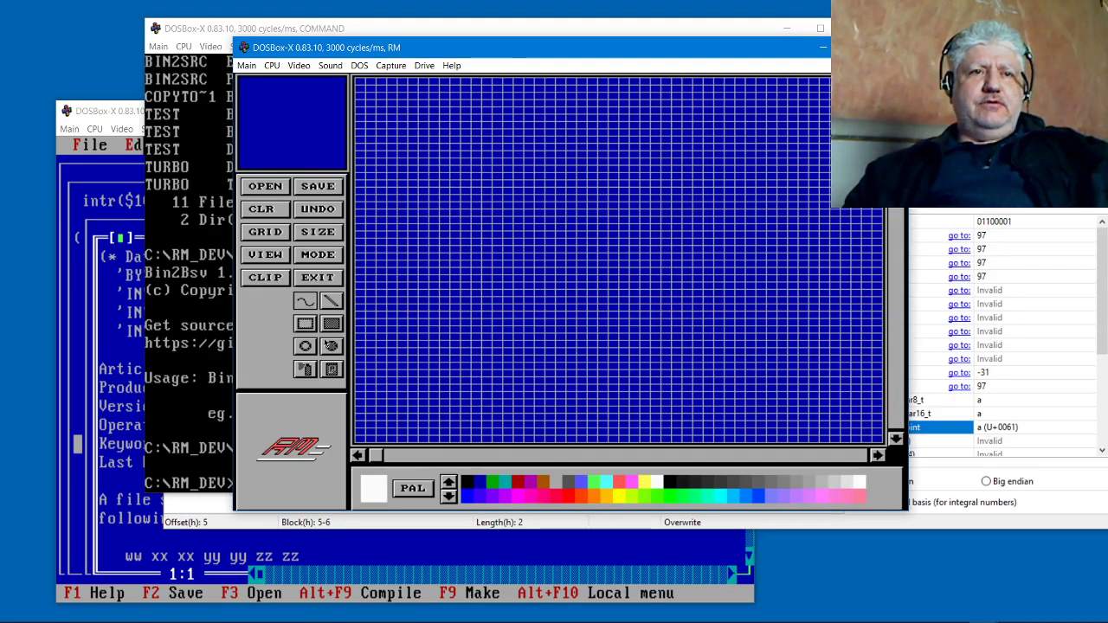
pyautogui.click(305, 345)
pyautogui.moveTo(517, 270)
pyautogui.mouseDown()
pyautogui.moveTo(636, 277)
pyautogui.moveTo(705, 320)
pyautogui.mouseUp()
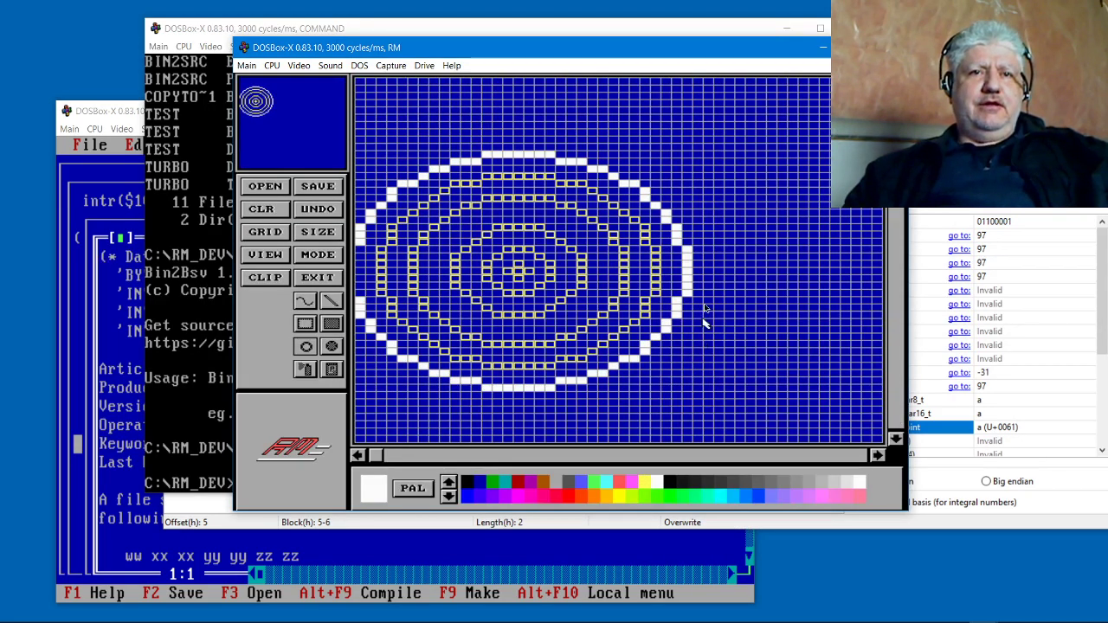
pyautogui.moveTo(699, 238); pyautogui.dragTo(816, 316)
pyautogui.moveTo(593, 327); pyautogui.dragTo(662, 377)
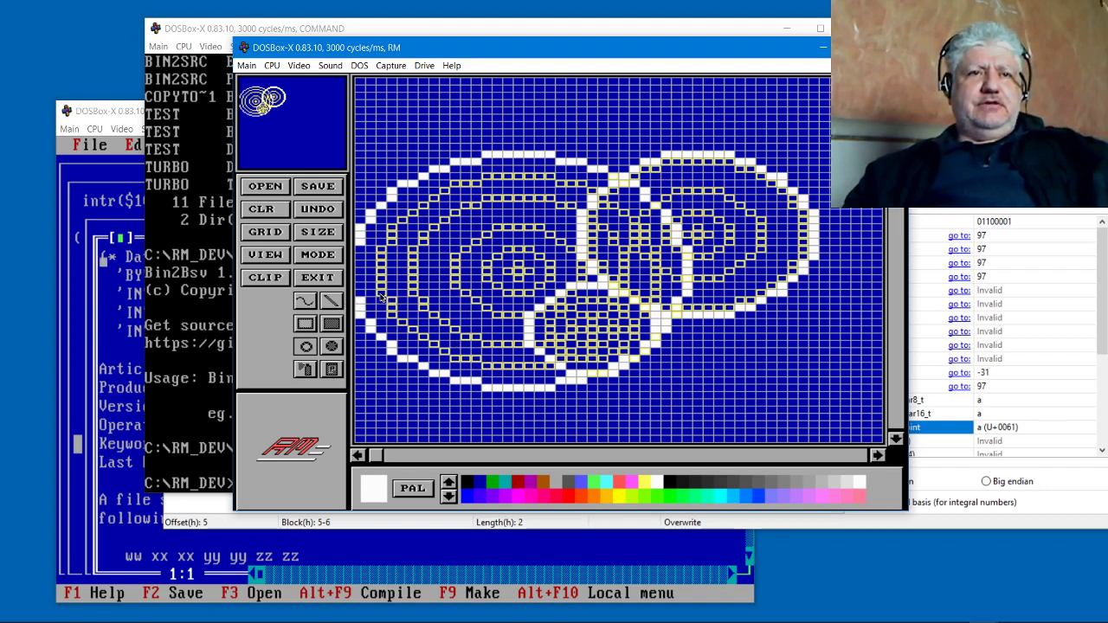
pyautogui.click(234, 321)
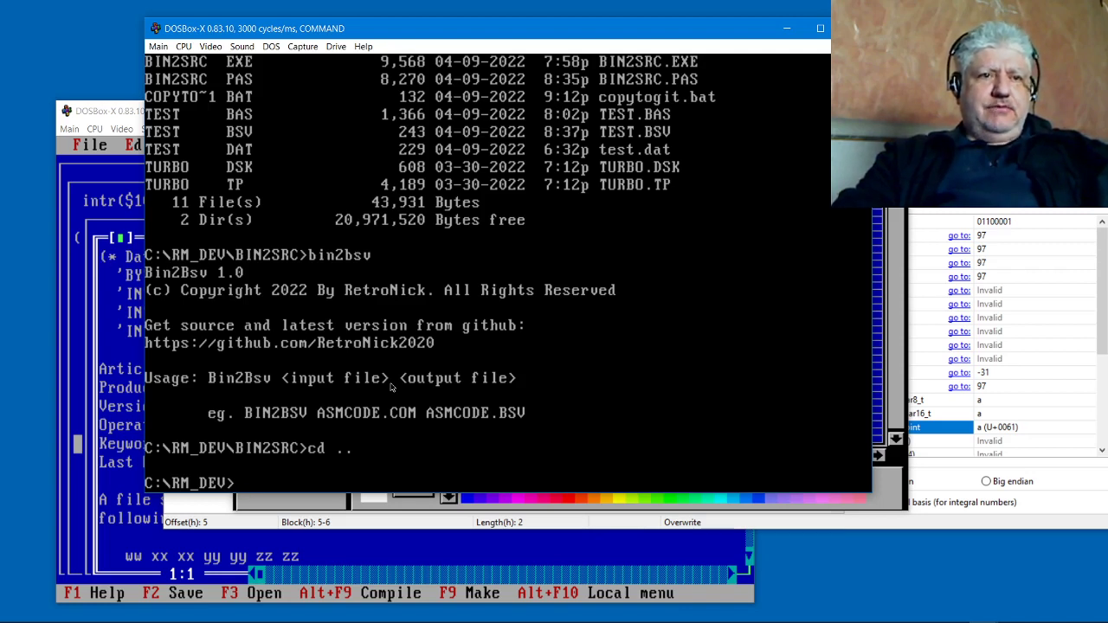
# - Change into the rm folder and launch Raster Master with rm
pyautogui.write('cd rm')
pyautogui.press('Return')
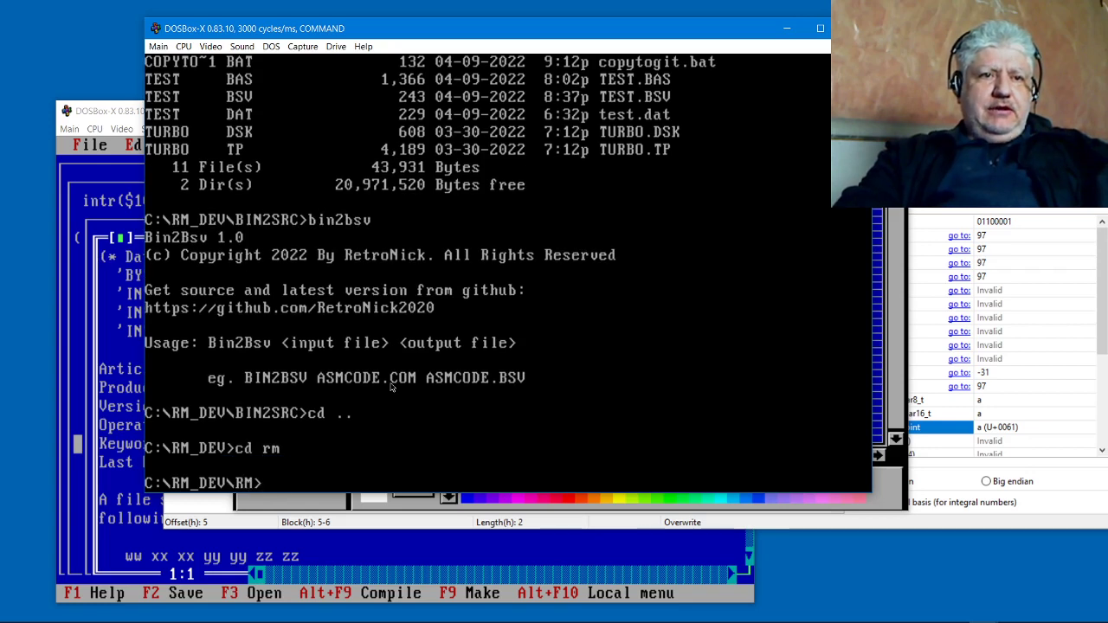
pyautogui.write('rm')
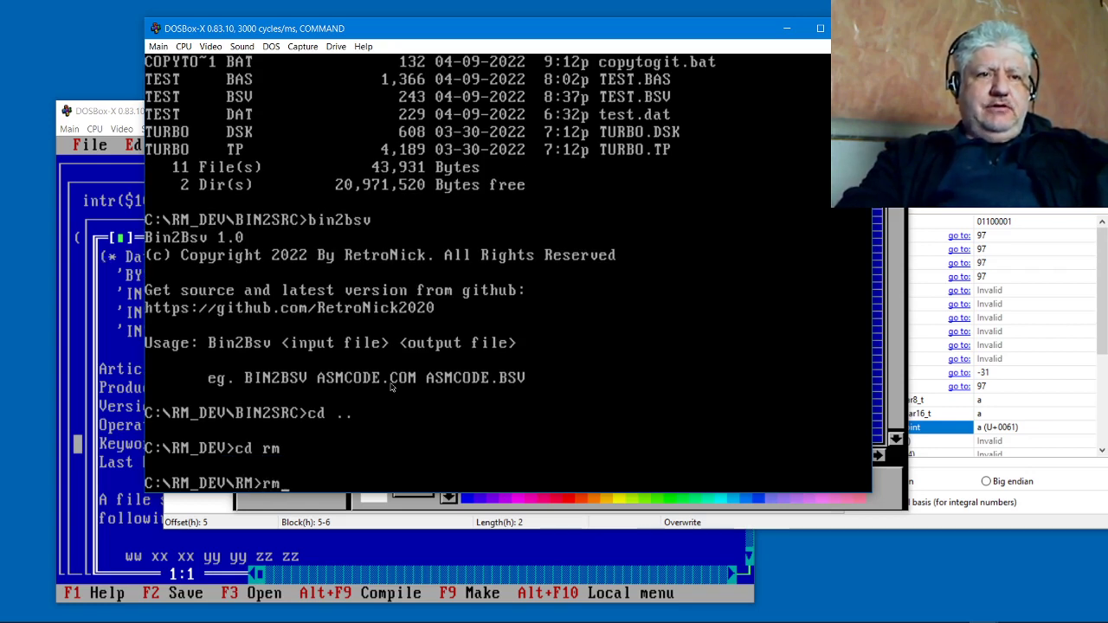
pyautogui.press('Return')
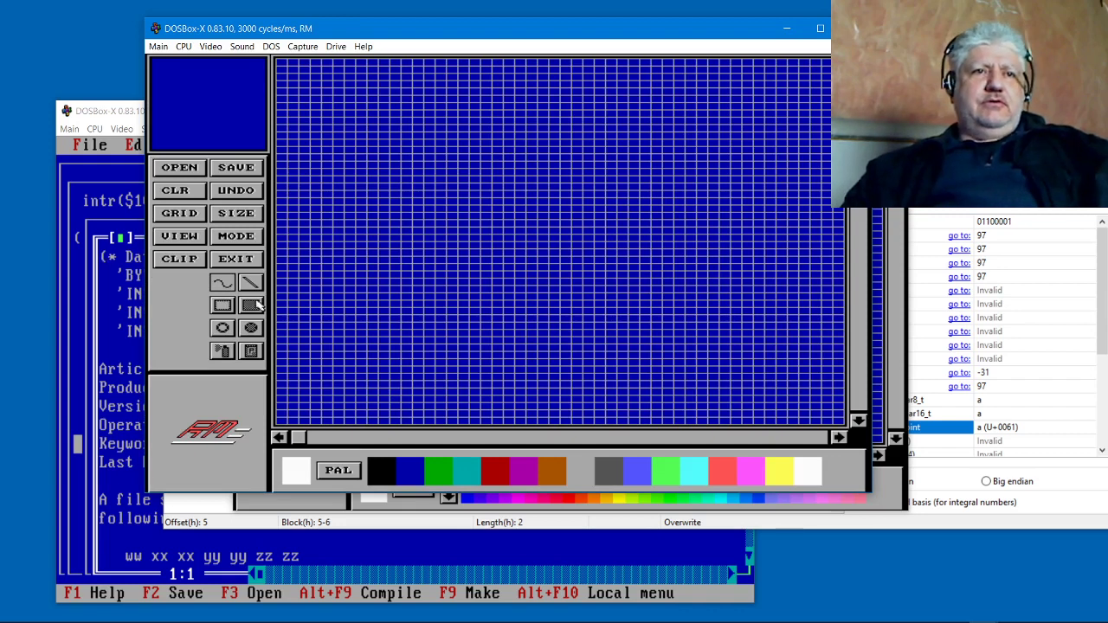
# - Draw two overlapping white rectangle outlines on the grid
pyautogui.click(225, 305)
pyautogui.moveTo(384, 224); pyautogui.dragTo(628, 342)
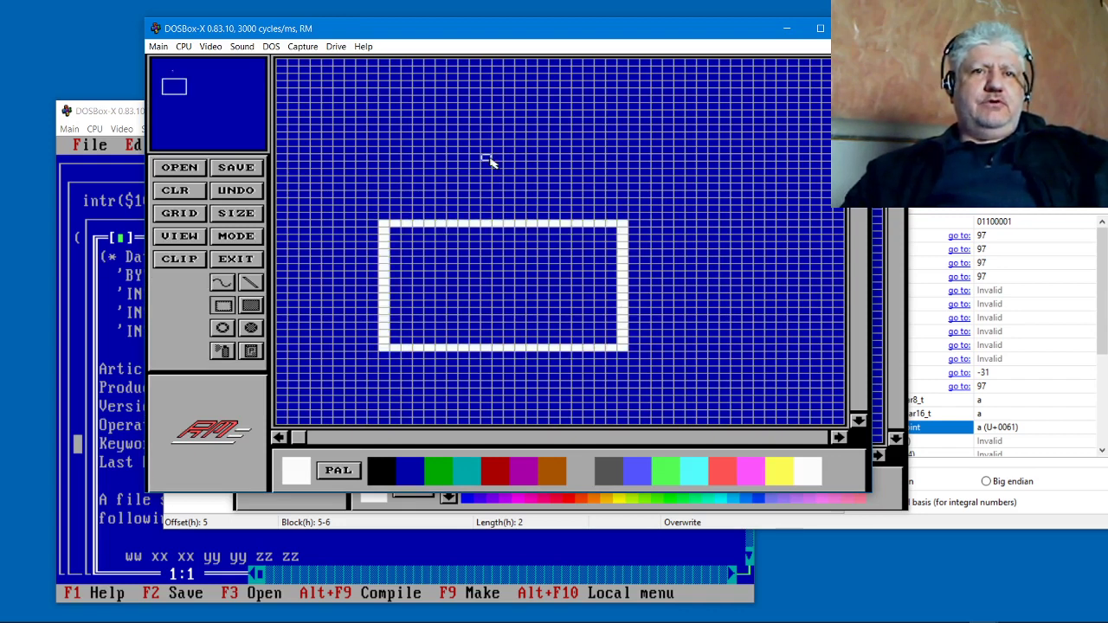
pyautogui.moveTo(487, 161); pyautogui.dragTo(736, 287)
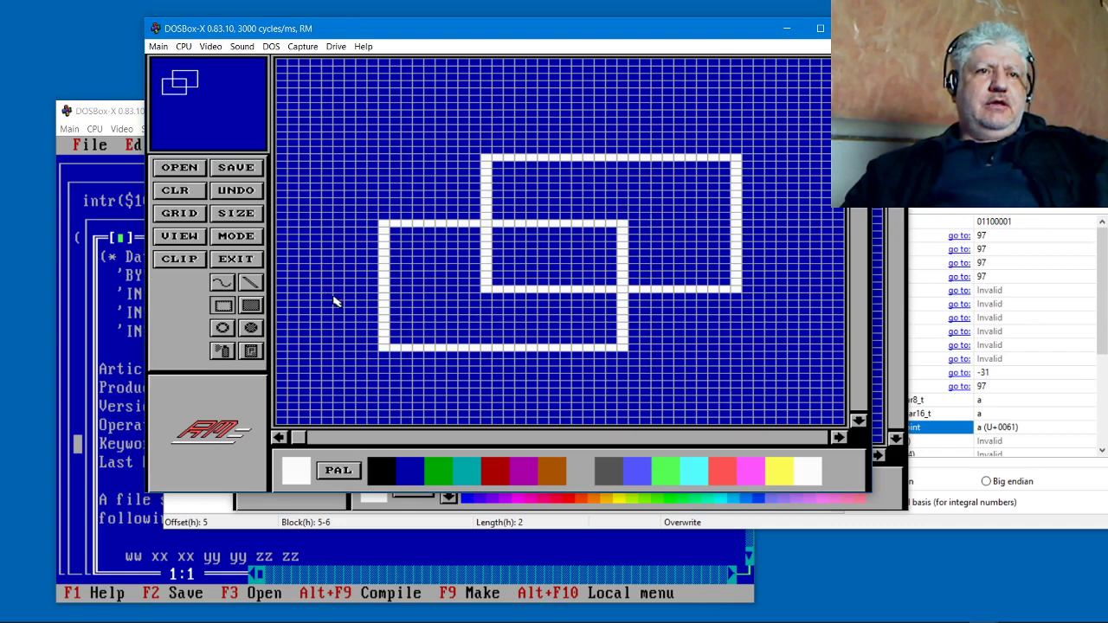
# - Switch to 256-colour mode and draw a larger third white rectangle outline
pyautogui.click(249, 240)
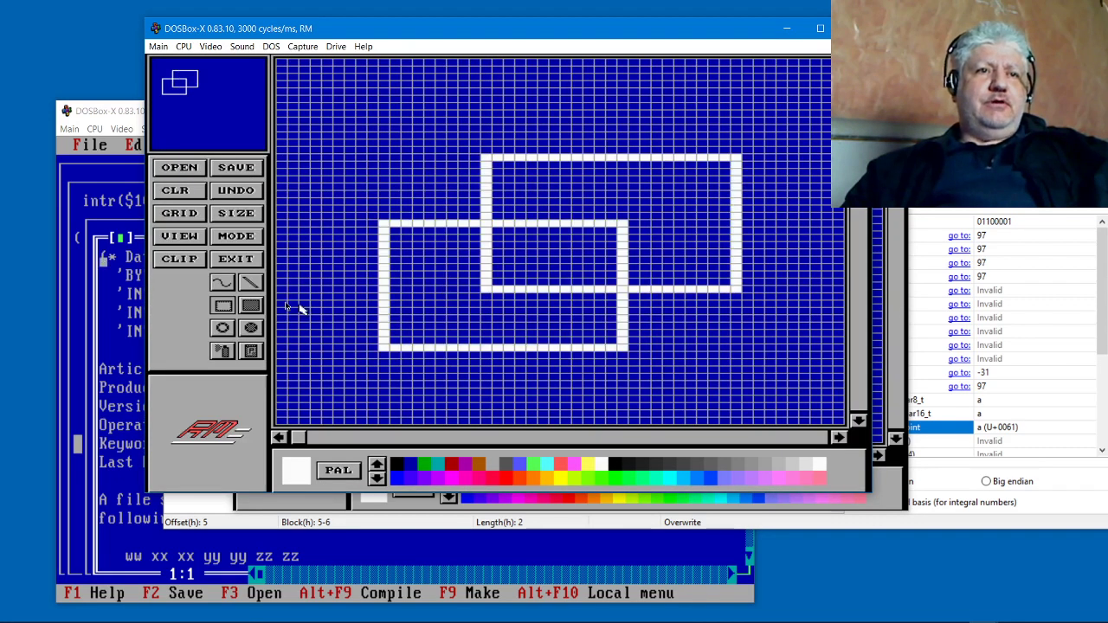
pyautogui.click(251, 308)
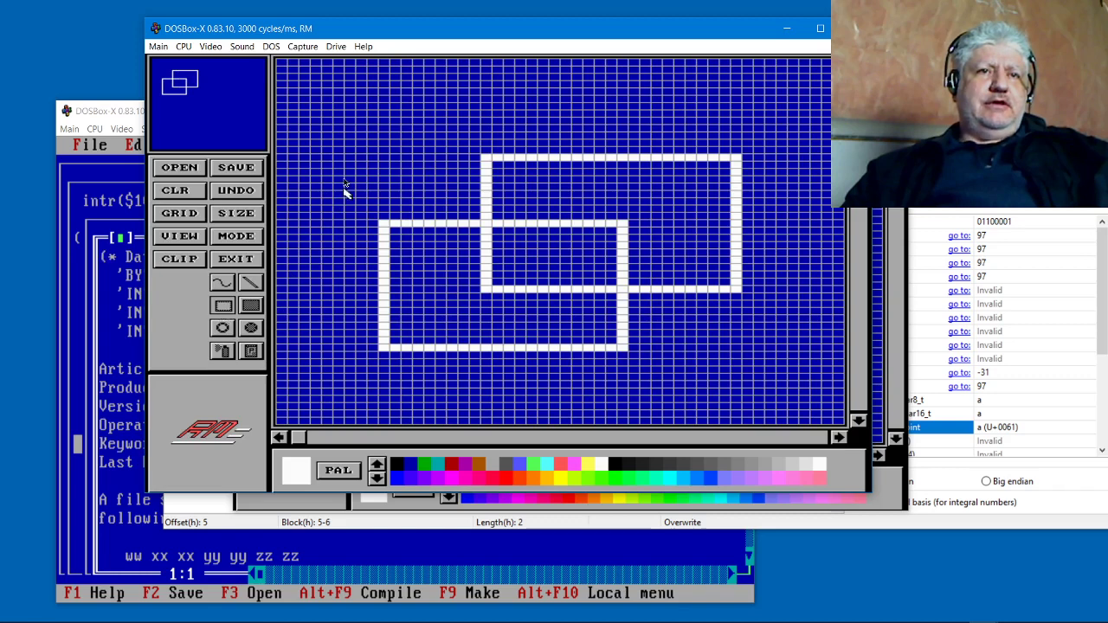
pyautogui.moveTo(339, 136); pyautogui.dragTo(606, 405)
# - Draw two red ellipse outlines across the rectangles, one upper left and one right
pyautogui.click(450, 468)
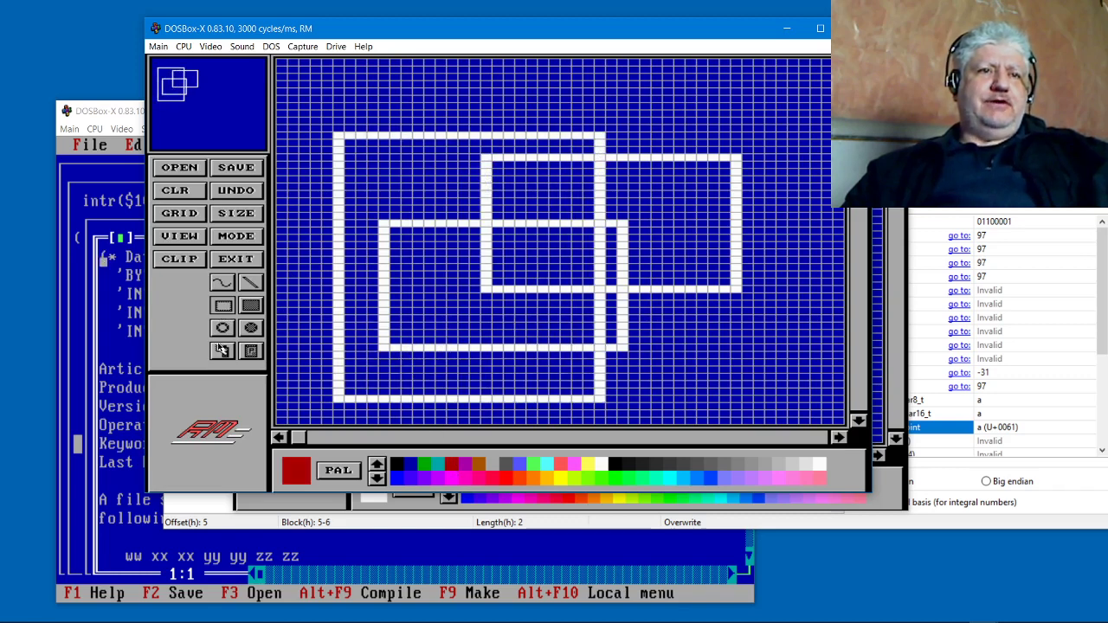
pyautogui.click(222, 328)
pyautogui.moveTo(398, 181); pyautogui.dragTo(576, 295)
pyautogui.moveTo(667, 246); pyautogui.dragTo(831, 348)
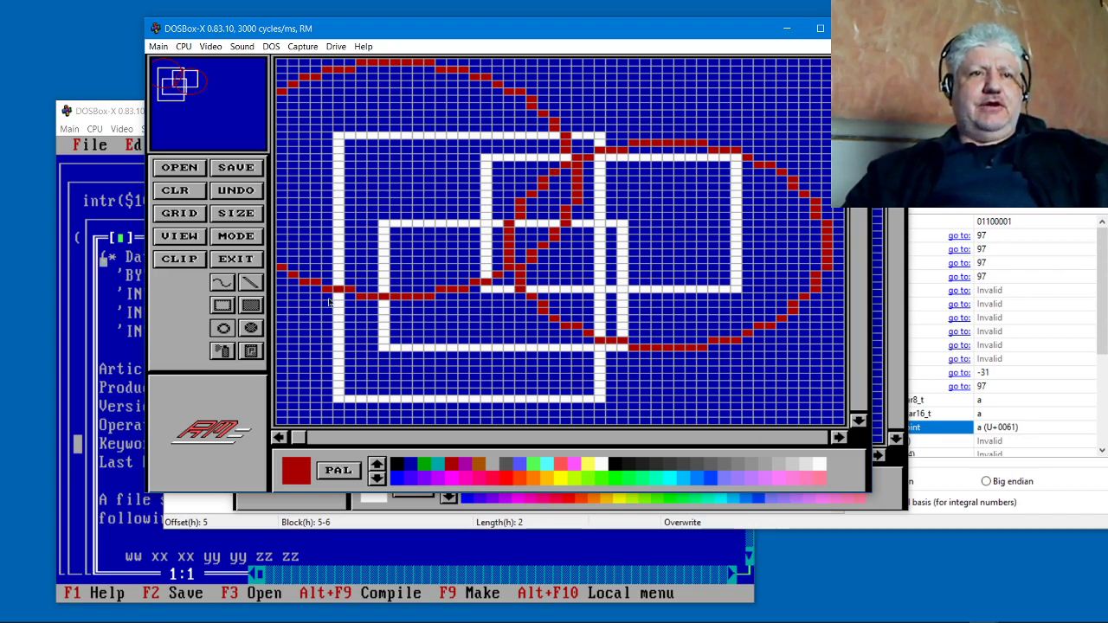
pyautogui.click(257, 292)
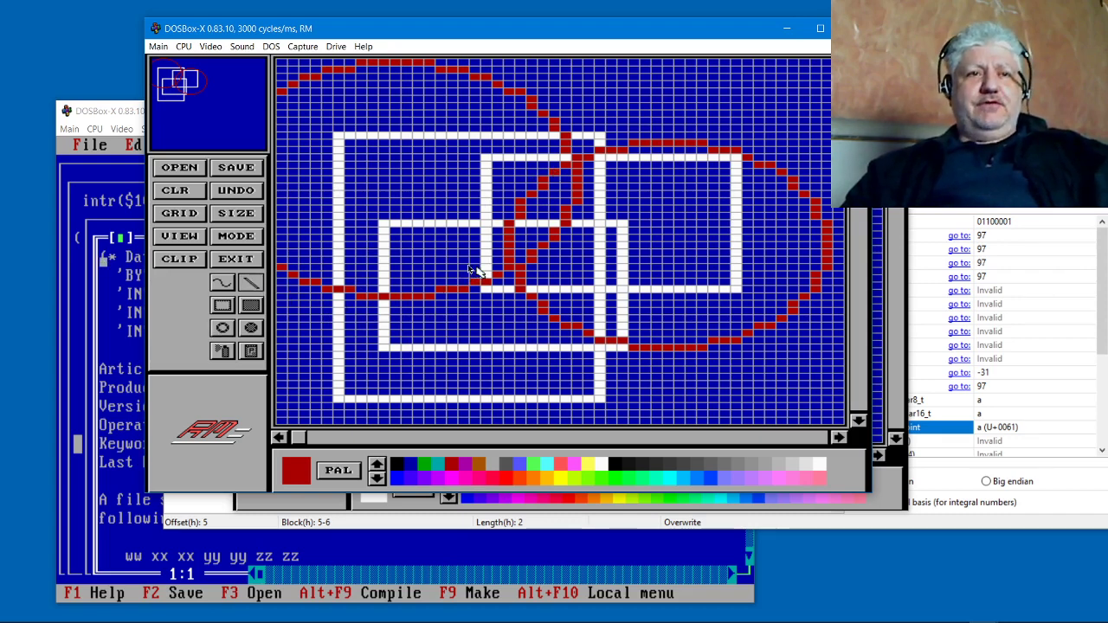
# - Exit Raster Master and move up to the RM_DEV folder
pyautogui.click(251, 264)
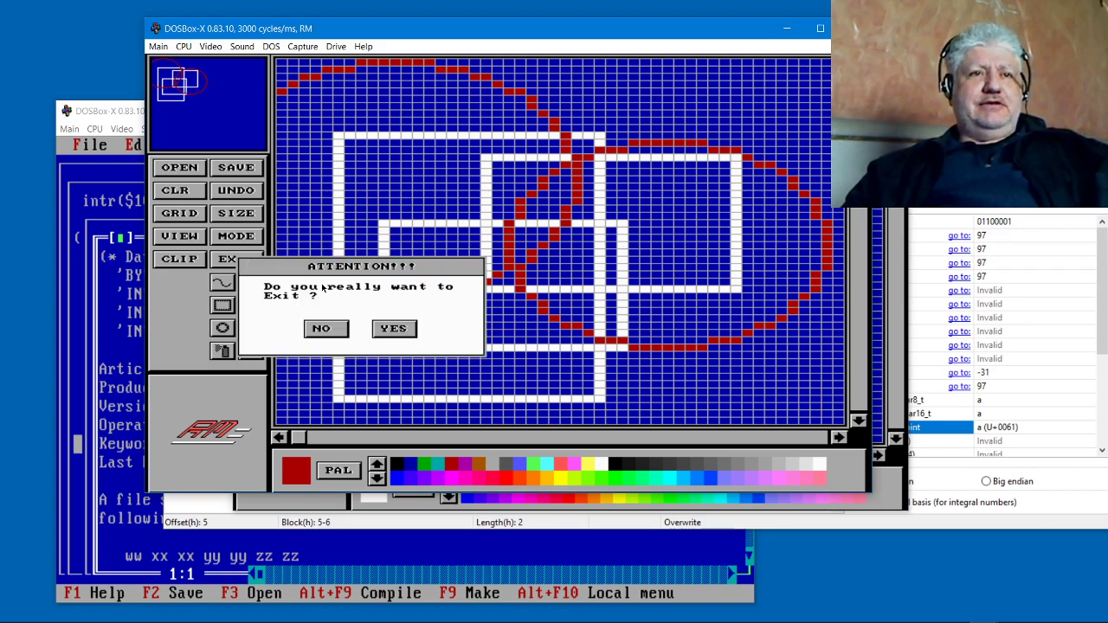
pyautogui.click(394, 330)
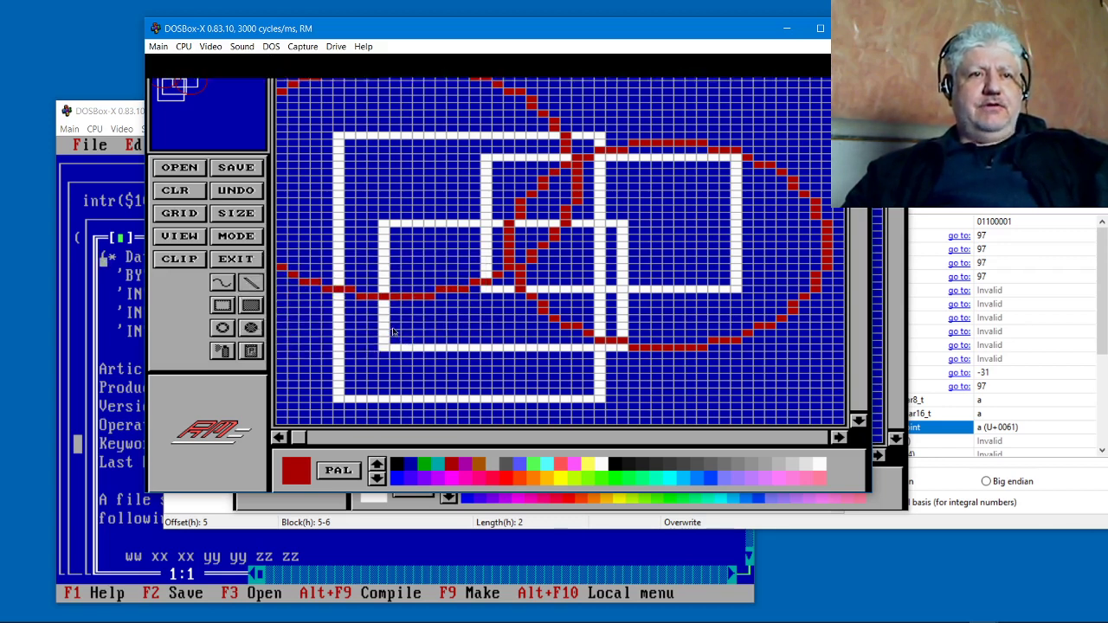
pyautogui.write('cd ..')
pyautogui.press('Return')
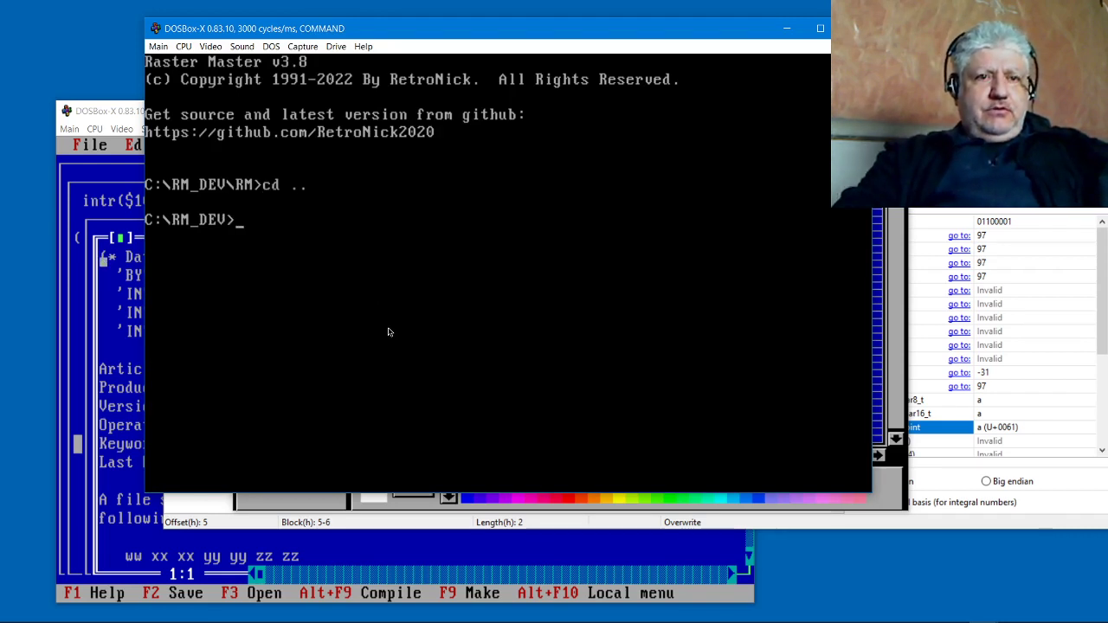
# - Change into the RMCLIP folder and launch RMCLIP.EXE
pyautogui.write('cd rm')
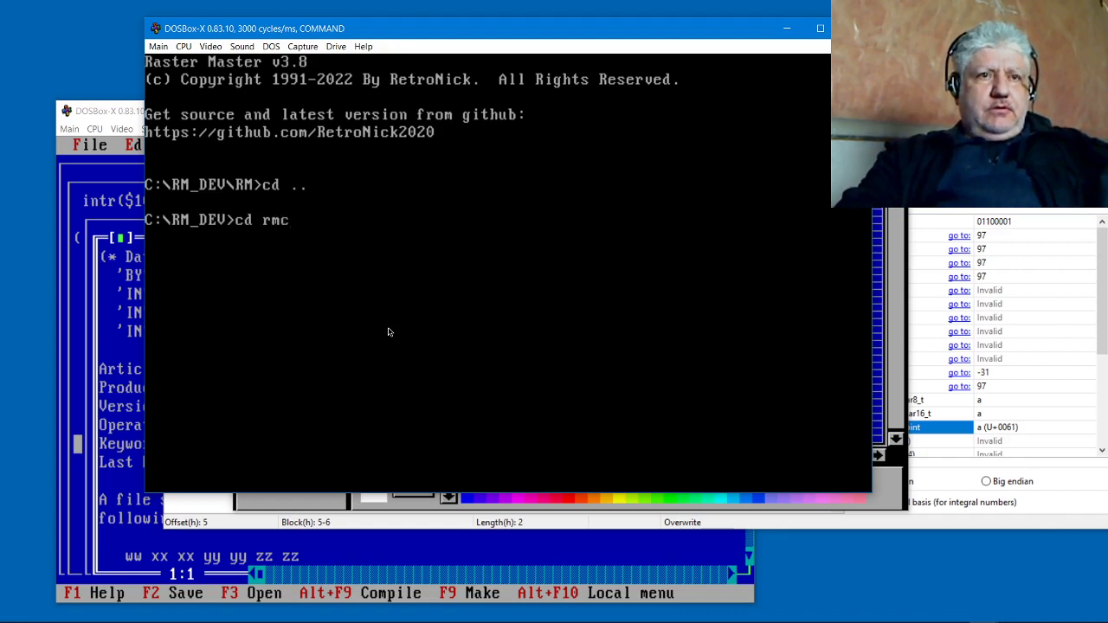
pyautogui.write('c')
pyautogui.press('Tab')
pyautogui.press('Return')
pyautogui.write('rm')
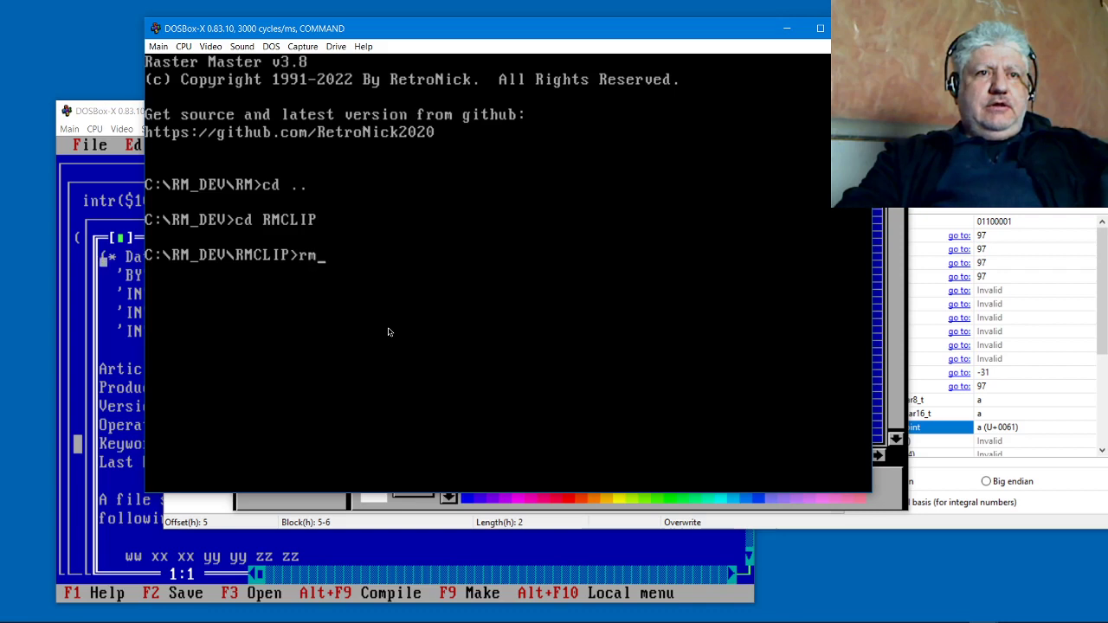
pyautogui.press('Return')
pyautogui.write('r')
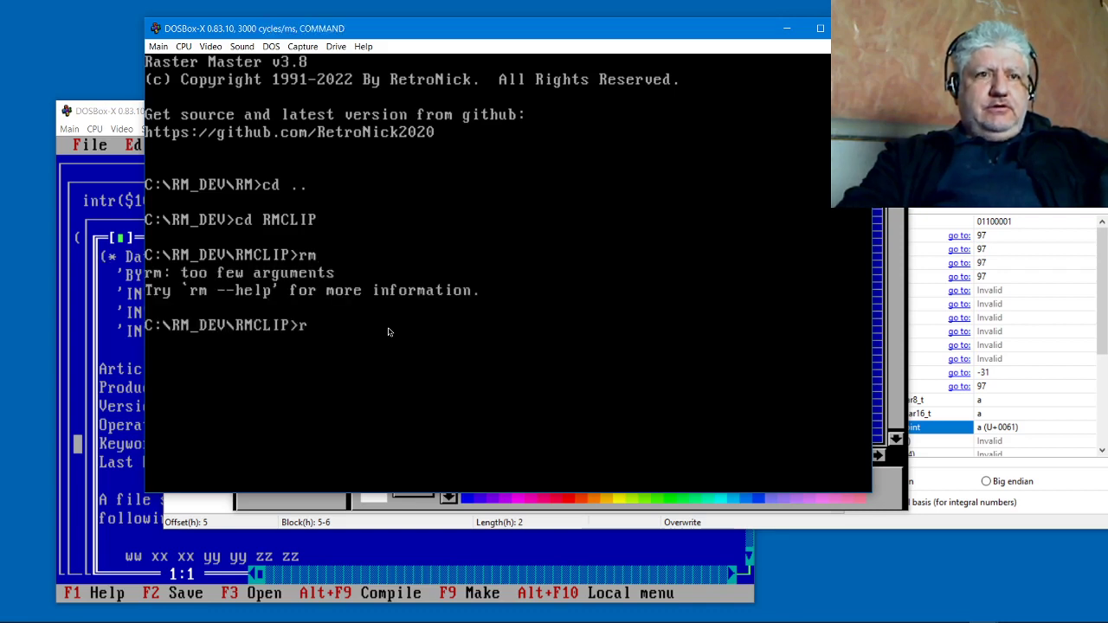
pyautogui.write('m')
pyautogui.press('Tab')
pyautogui.press('Return')
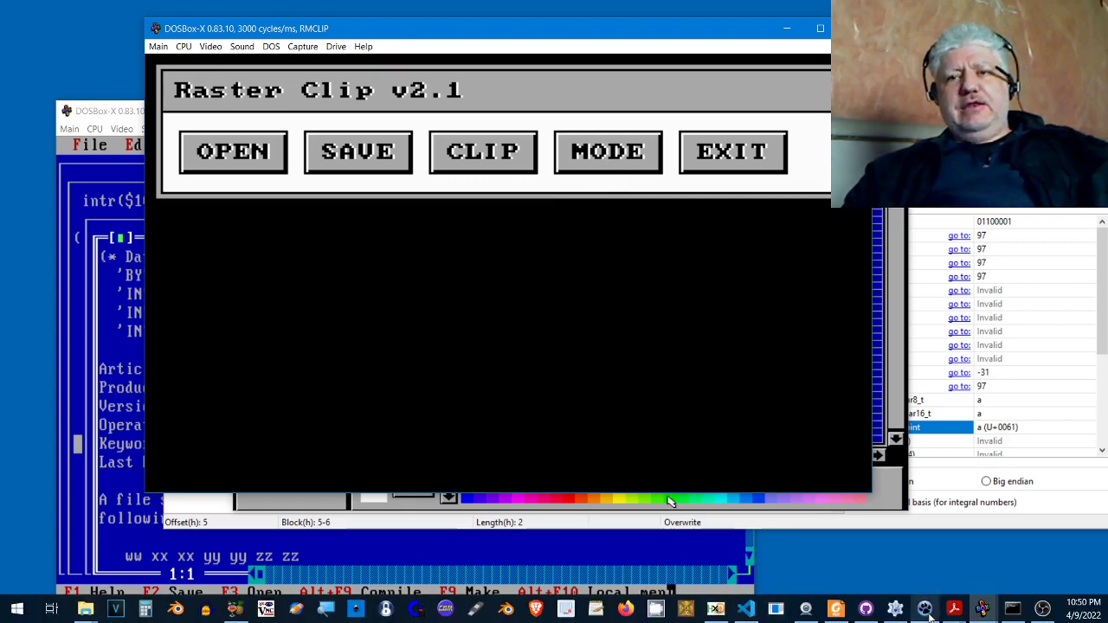
# - Bring up the DOSBox-X window with the NICK picture and drag it aside to uncover Raster Clip
pyautogui.click(982, 610)
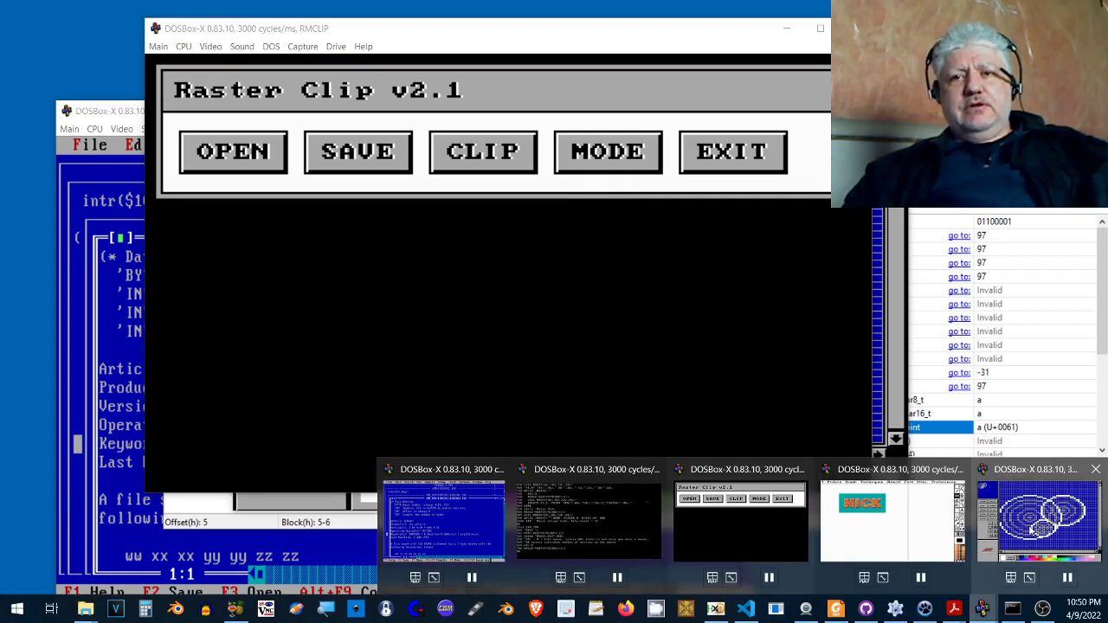
pyautogui.click(892, 519)
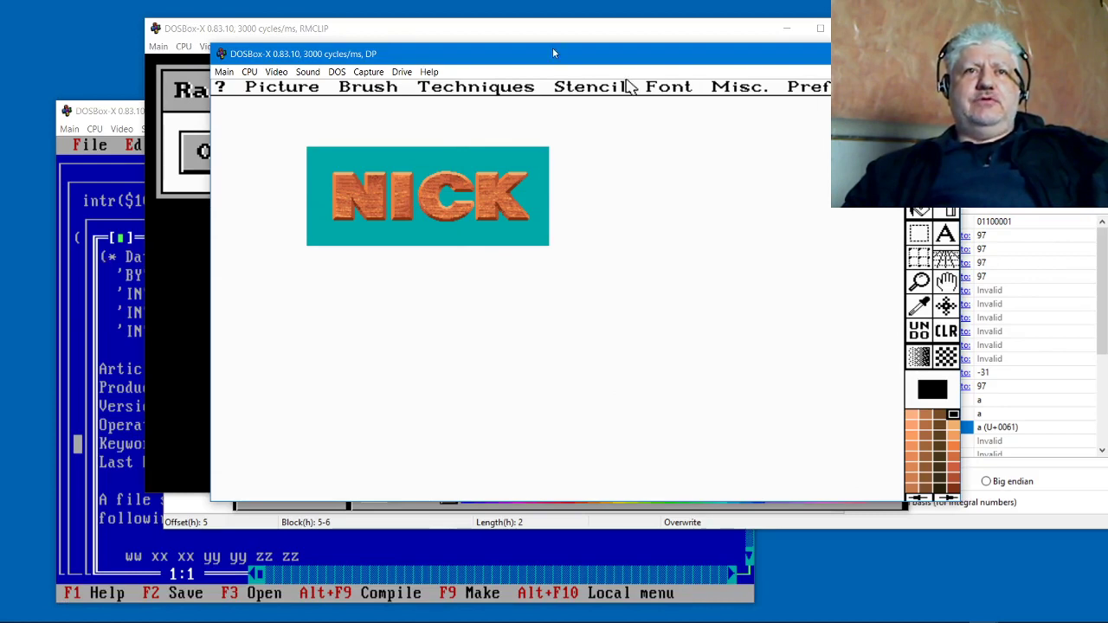
pyautogui.moveTo(550, 52); pyautogui.dragTo(571, 66)
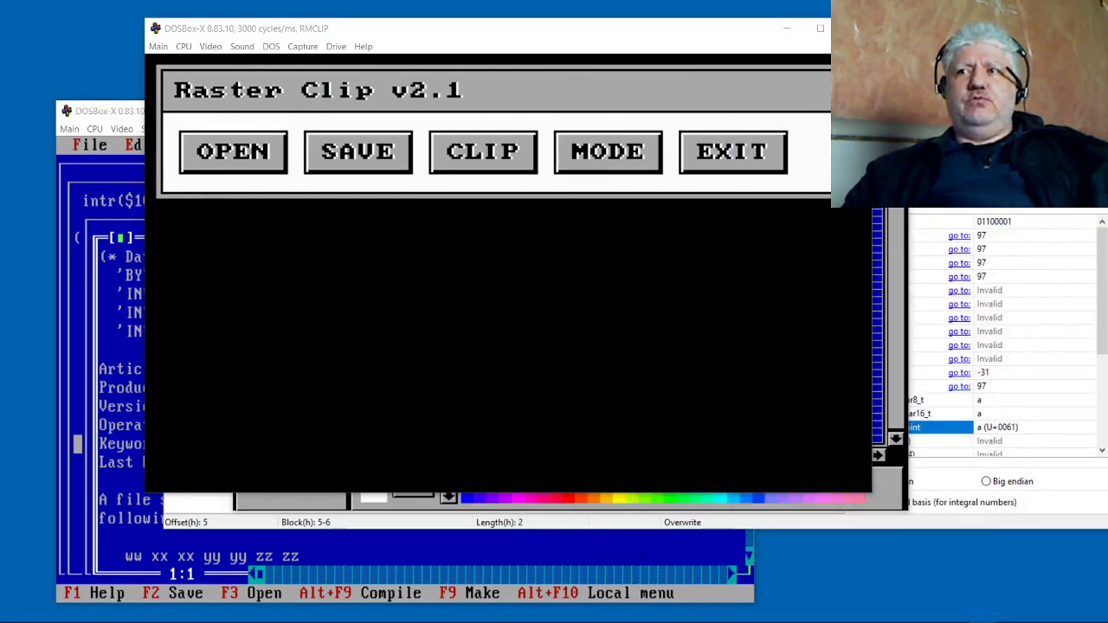
# - Set 640x400 256-colour mode and load test.pcx as a PCX image
pyautogui.click(632, 172)
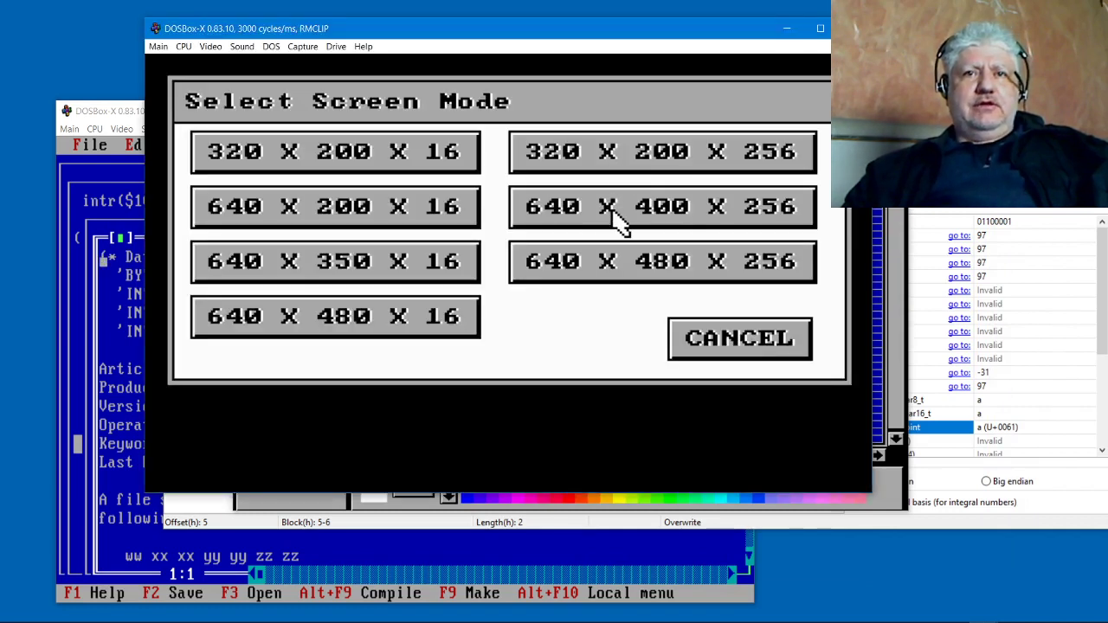
pyautogui.click(614, 214)
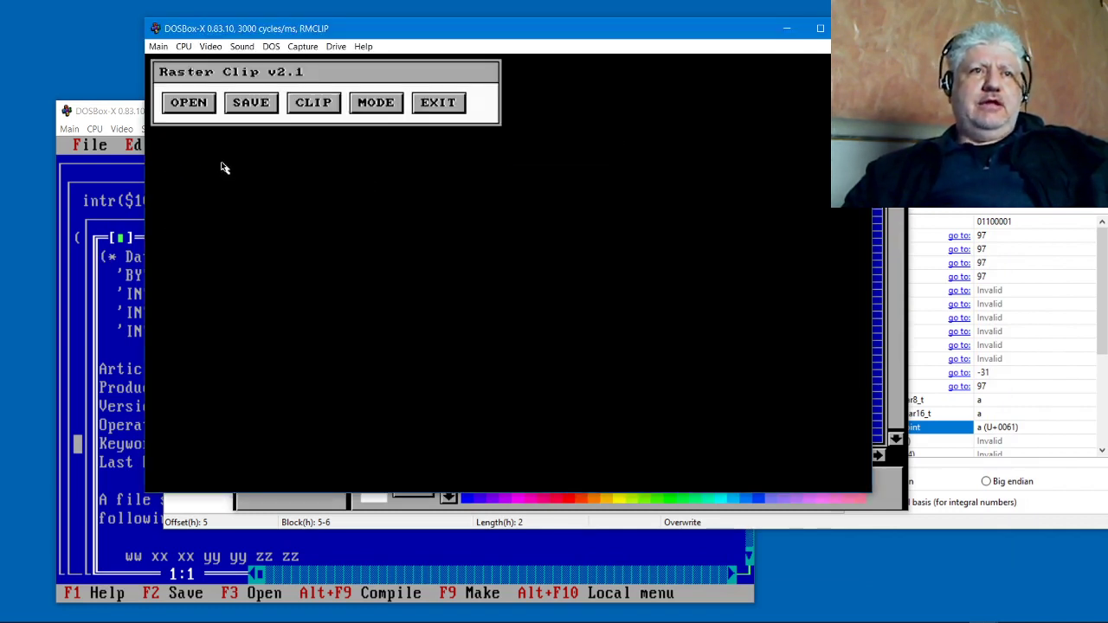
pyautogui.click(199, 115)
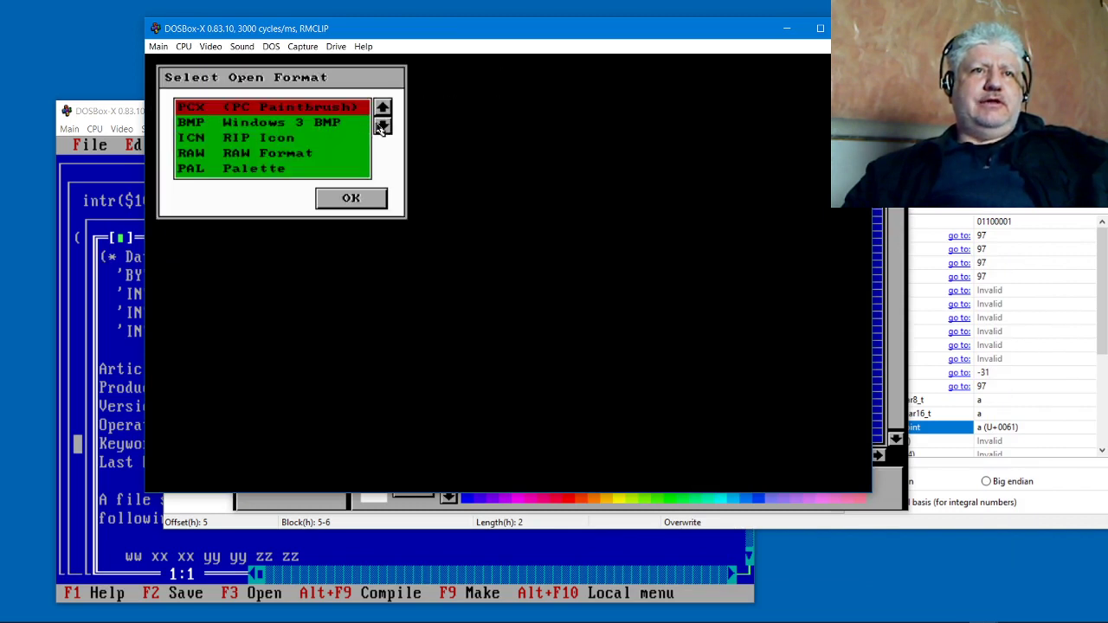
pyautogui.click(364, 201)
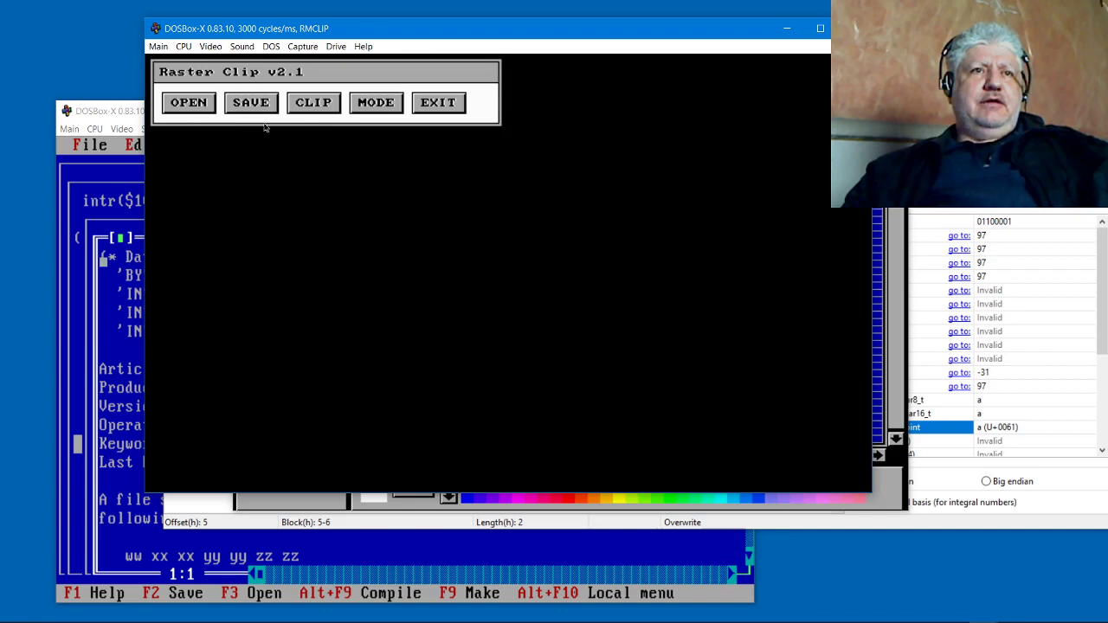
pyautogui.click(196, 109)
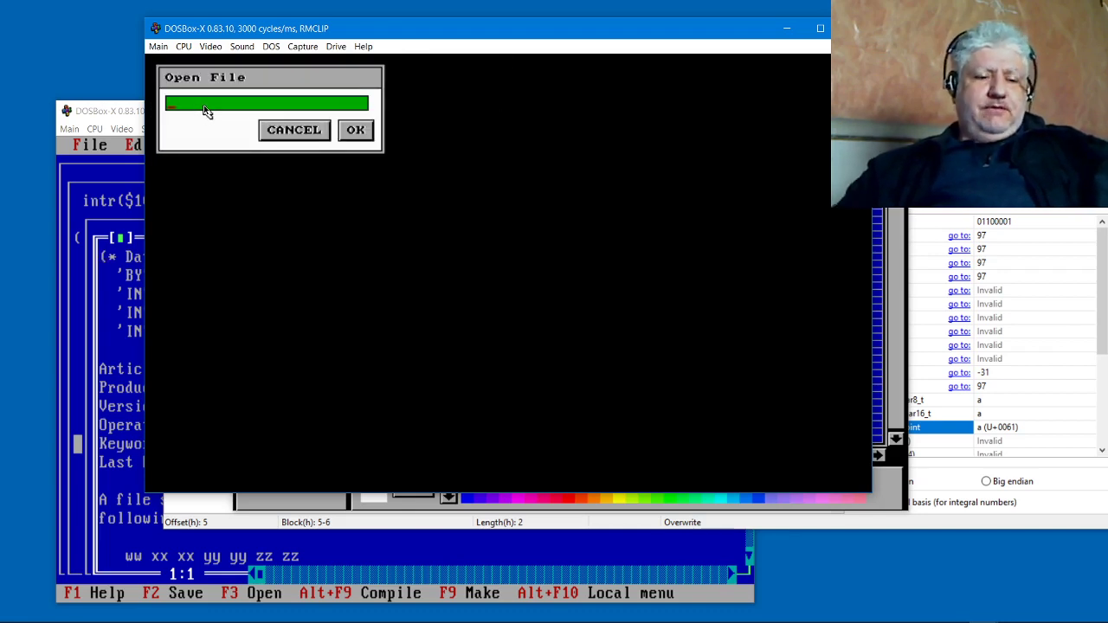
pyautogui.write('test.pcx')
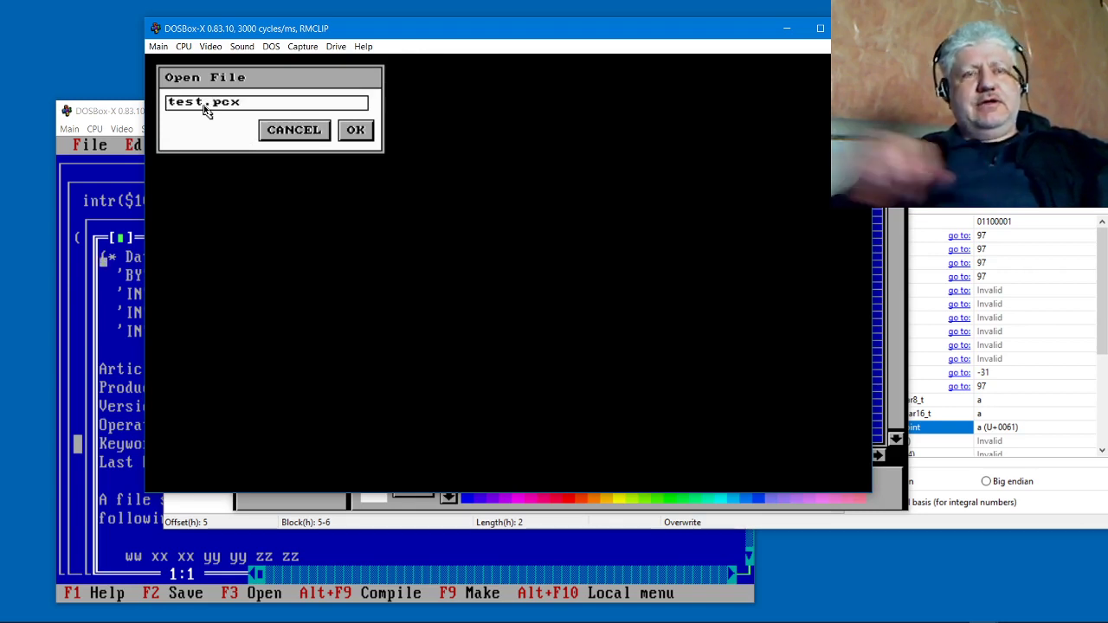
pyautogui.click(352, 135)
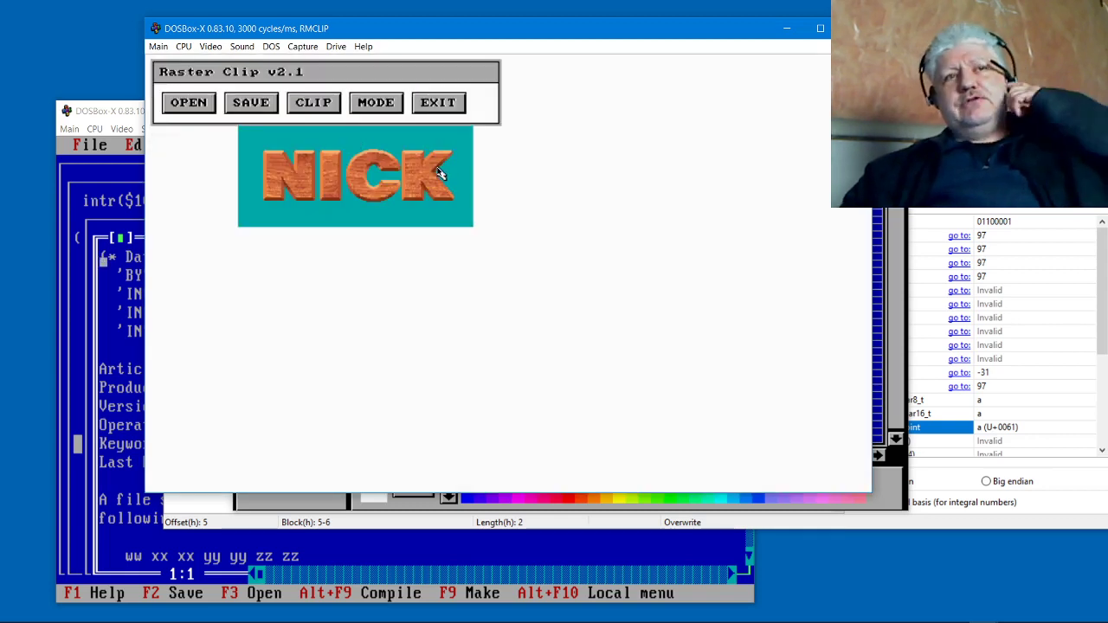
# - Clip the 188x74 NICK logo and stamp copies at lower left, upper right and lower right
pyautogui.click(304, 104)
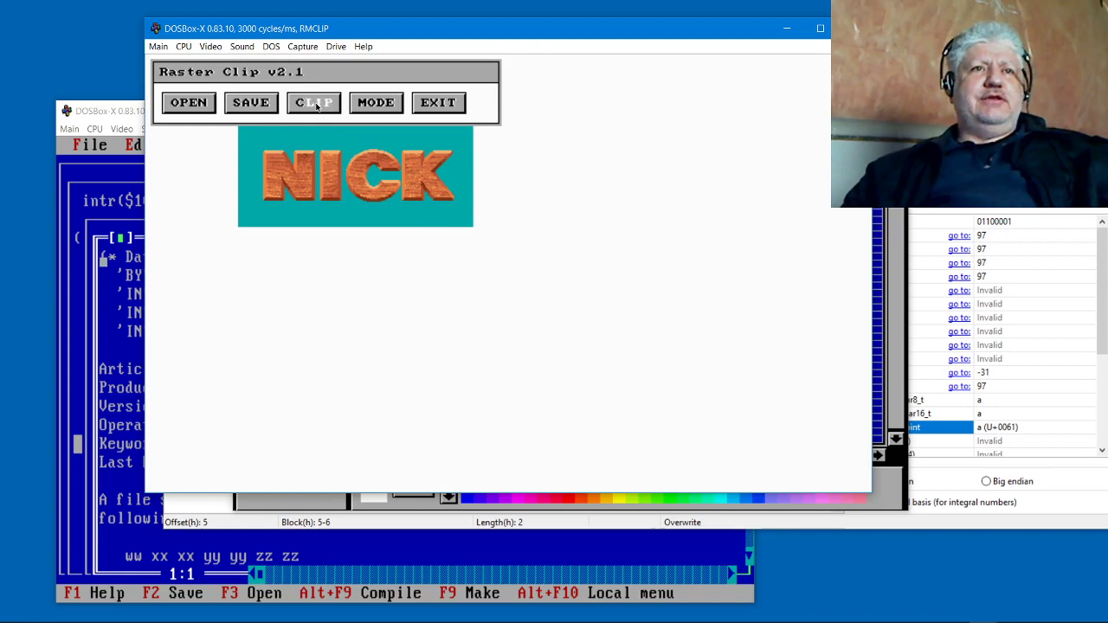
pyautogui.moveTo(247, 134); pyautogui.dragTo(460, 217)
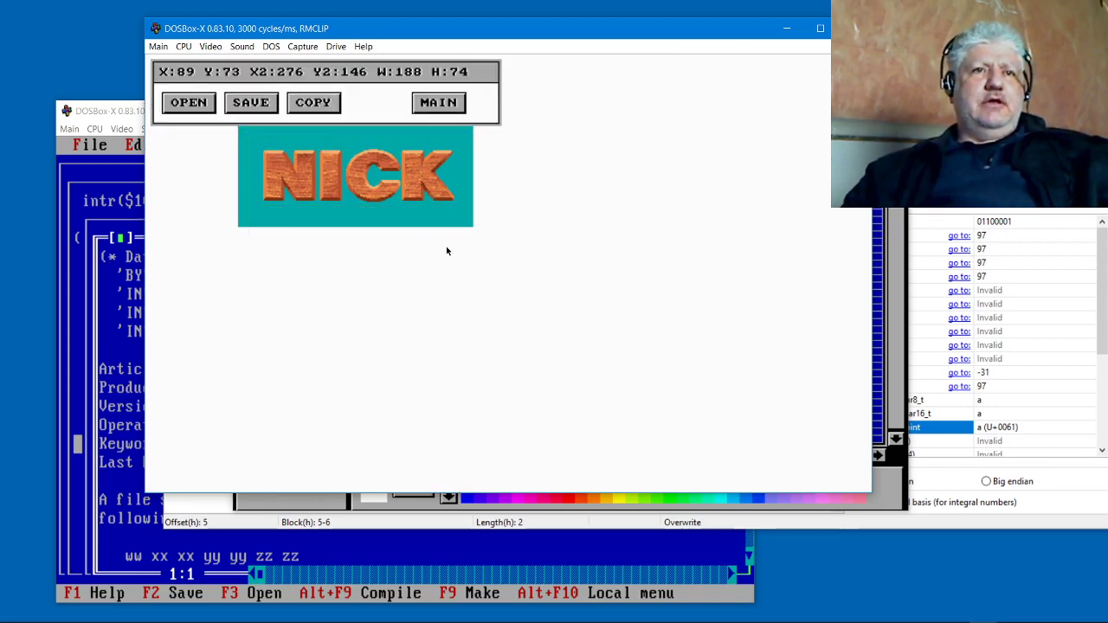
pyautogui.click(315, 104)
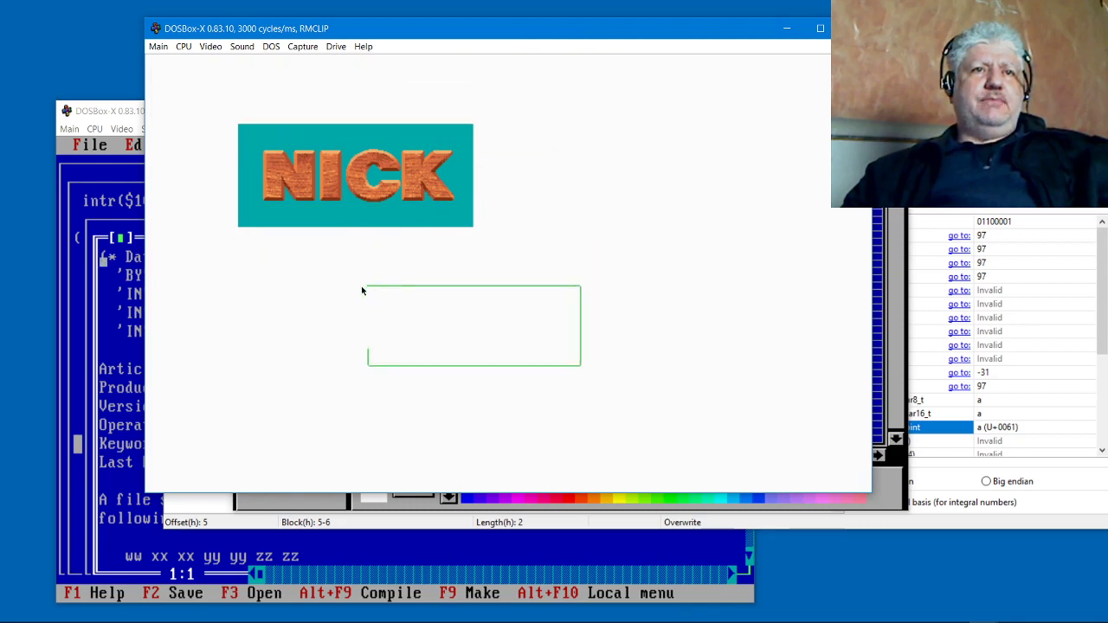
pyautogui.click(232, 281)
pyautogui.click(538, 167)
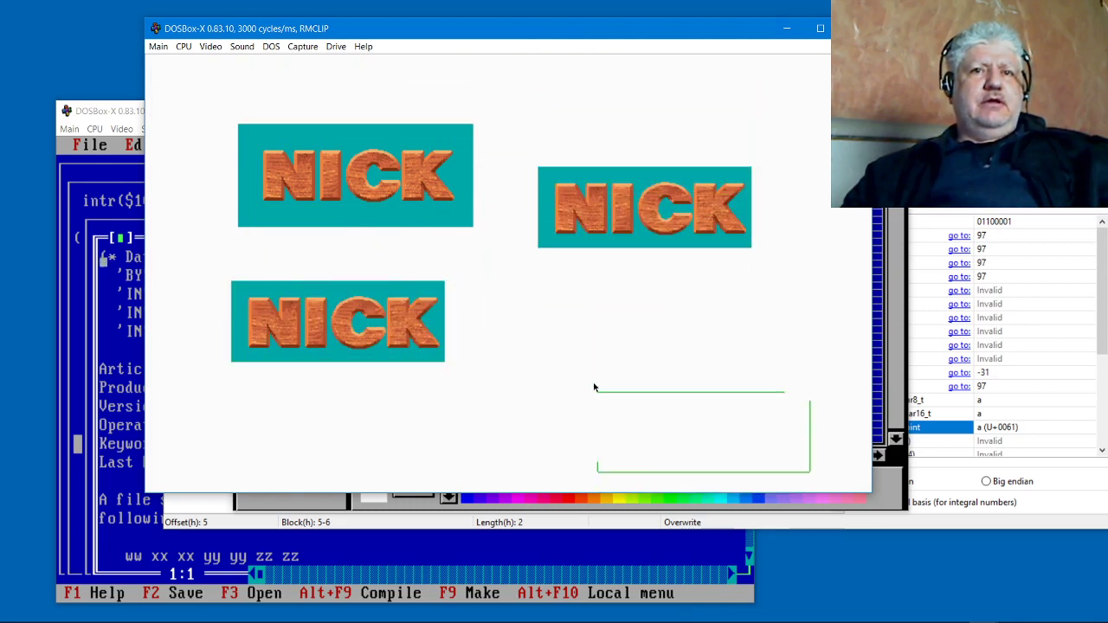
pyautogui.click(555, 322)
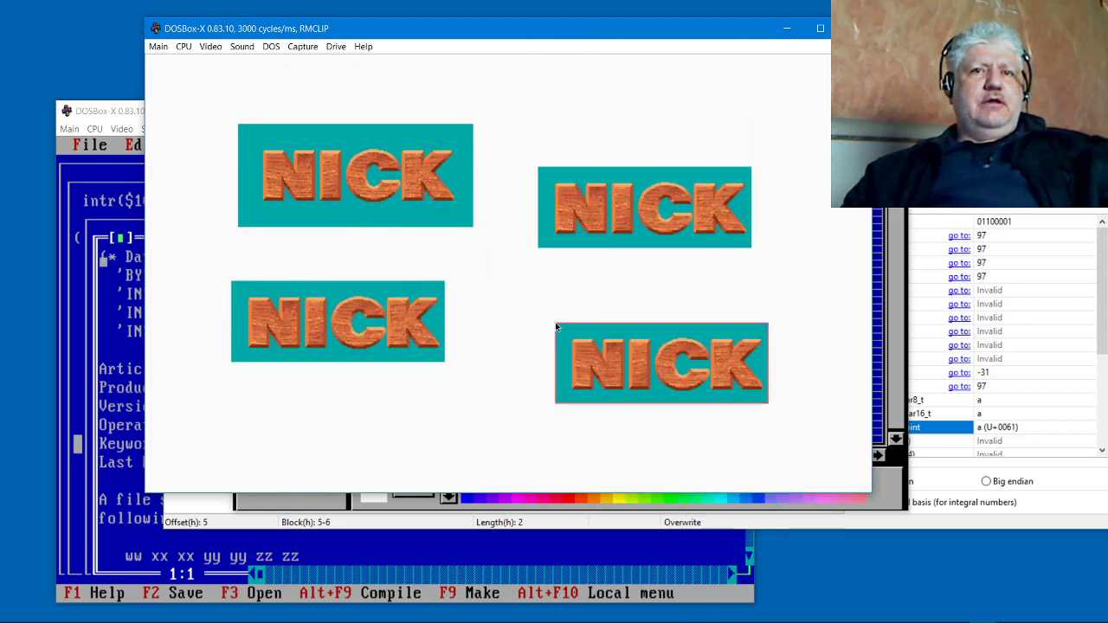
# - Stop placing copies and choose XGF Turbo C/Pascal as the save format
pyautogui.rightClick(317, 126)
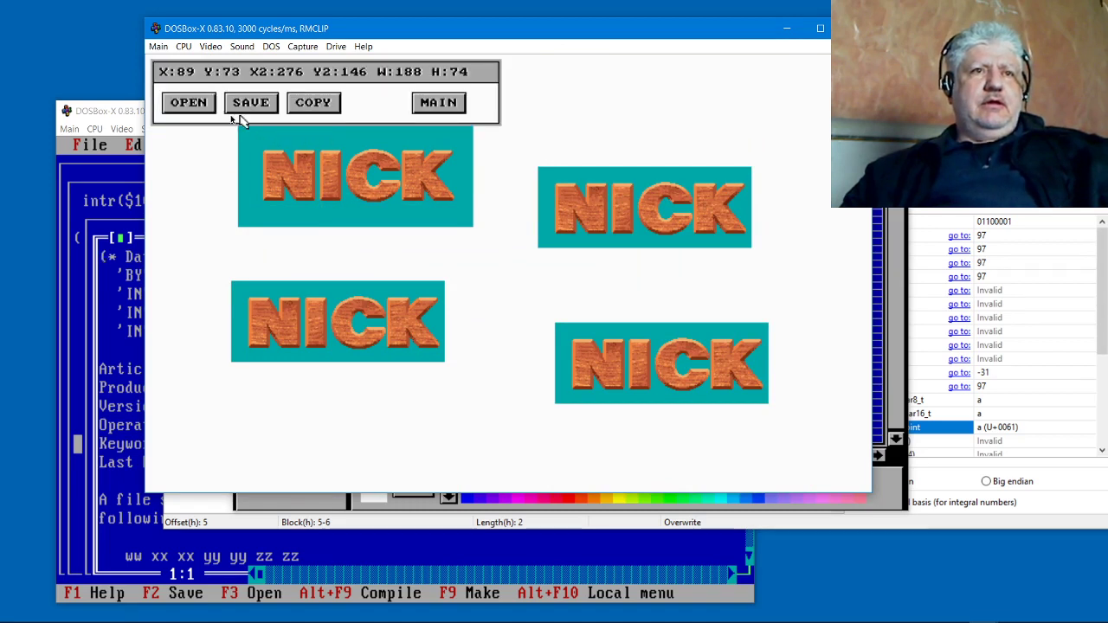
pyautogui.click(255, 111)
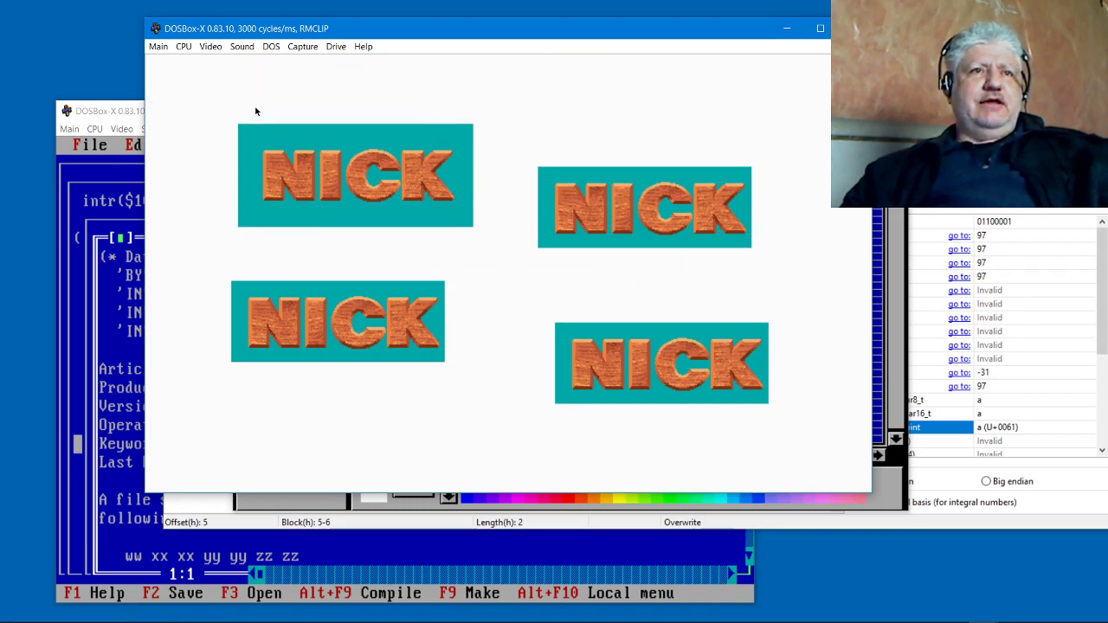
pyautogui.click(383, 127)
pyautogui.click(384, 127)
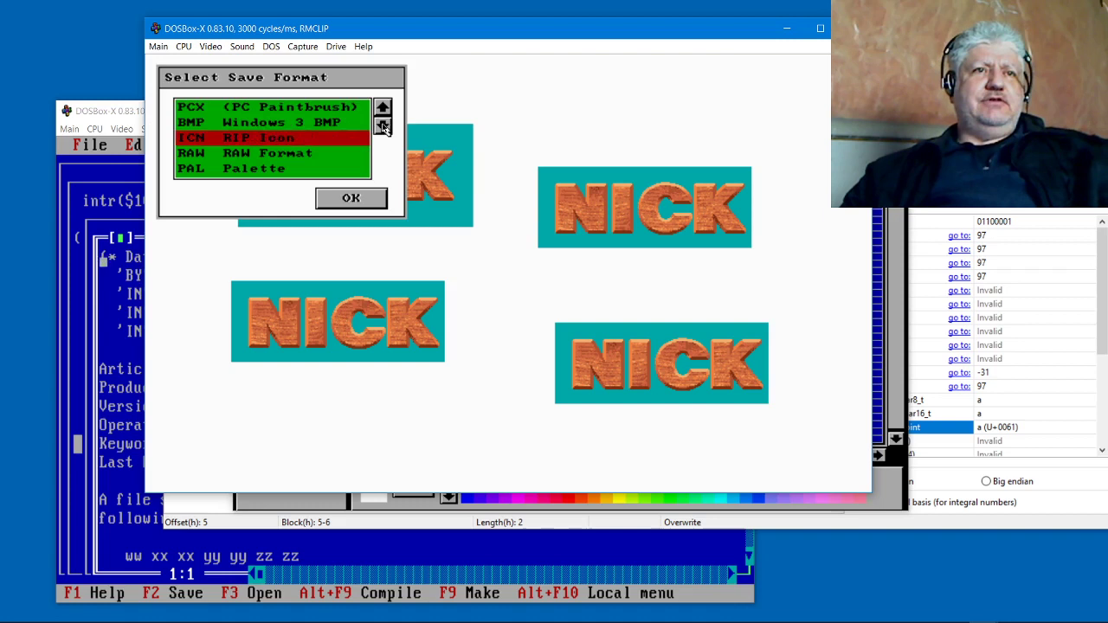
pyautogui.click(384, 128)
pyautogui.click(383, 127)
pyautogui.click(384, 127)
pyautogui.click(384, 127)
pyautogui.click(383, 127)
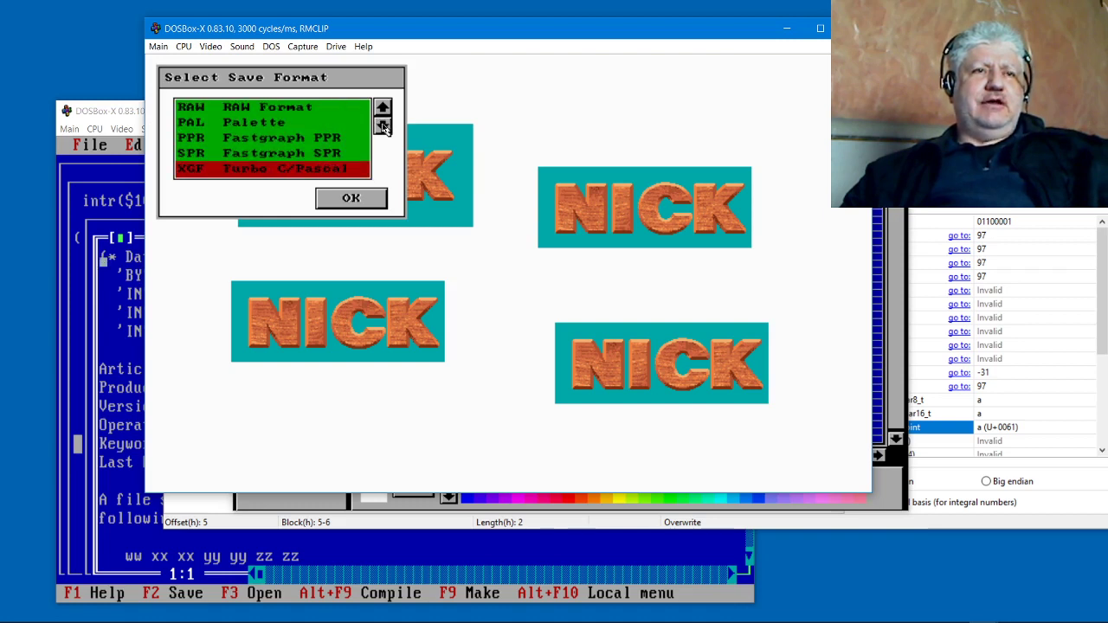
pyautogui.click(383, 127)
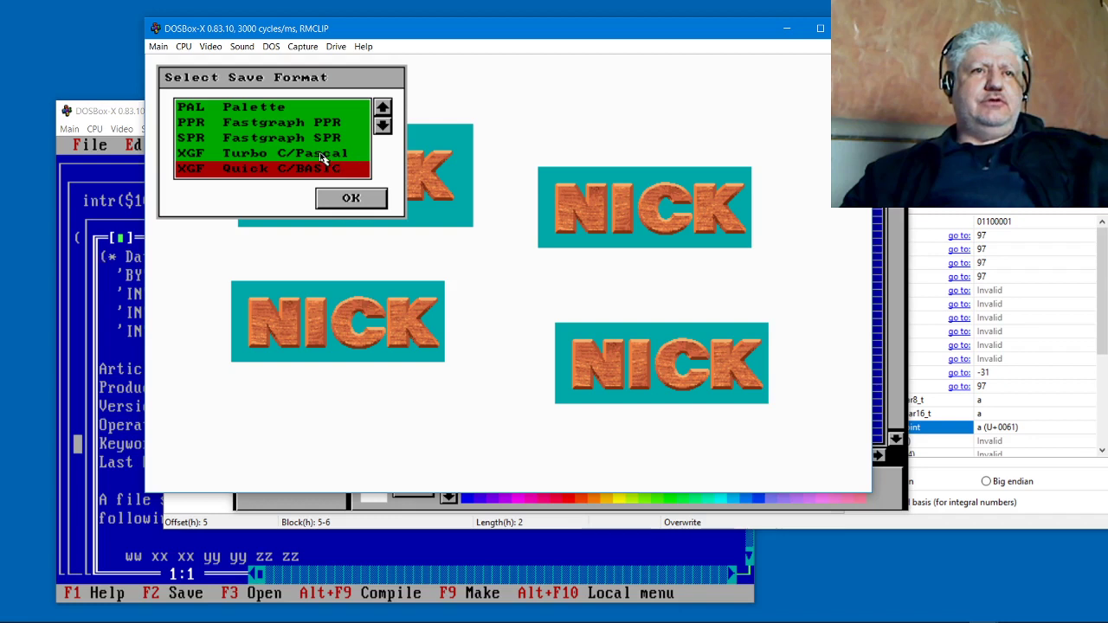
pyautogui.click(383, 107)
pyautogui.click(350, 198)
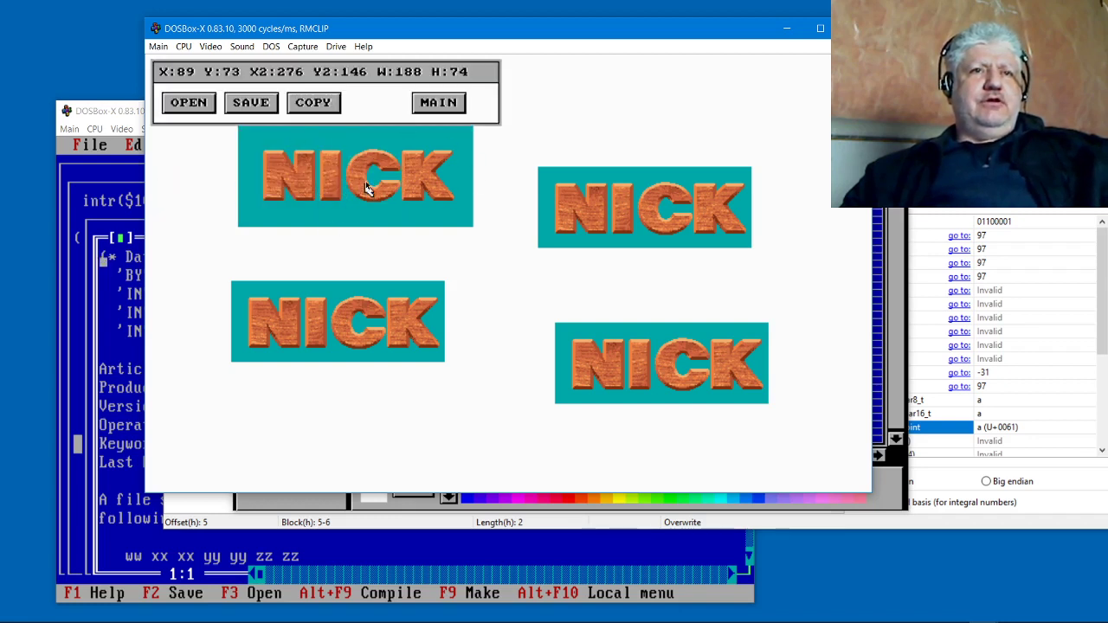
# - Recheck the save format list and keep XGF Turbo C/Pascal selected
pyautogui.click(326, 109)
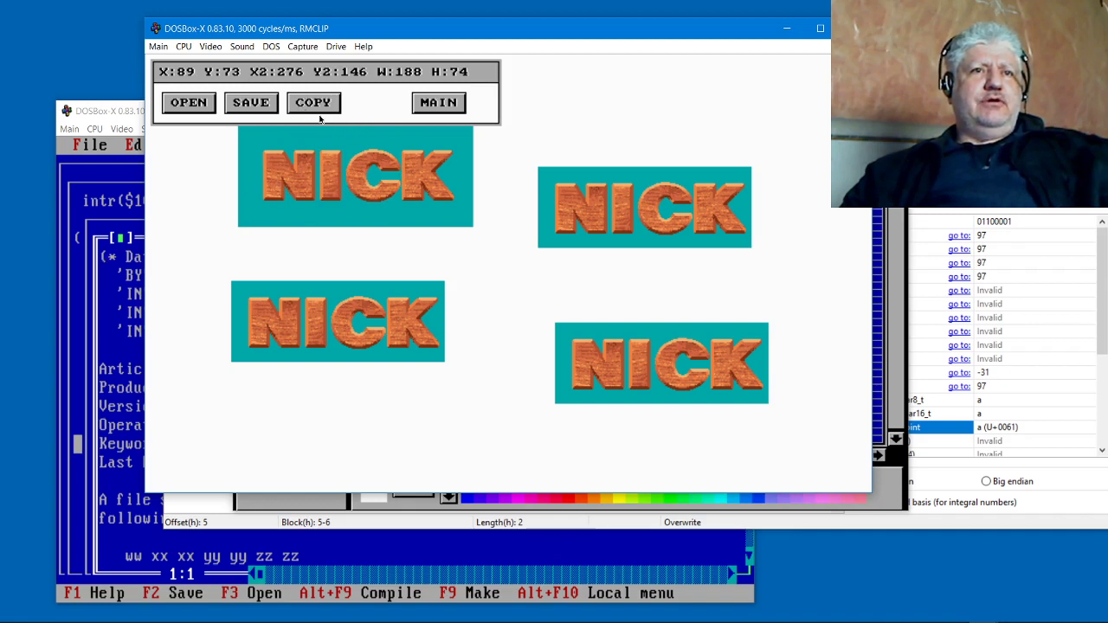
pyautogui.click(259, 109)
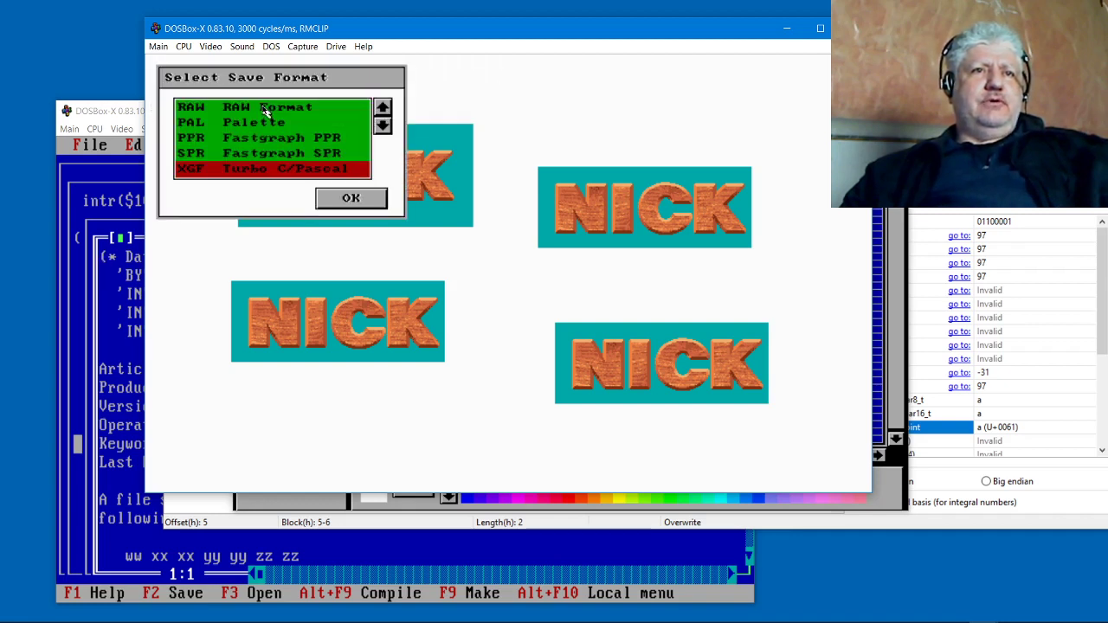
pyautogui.click(350, 198)
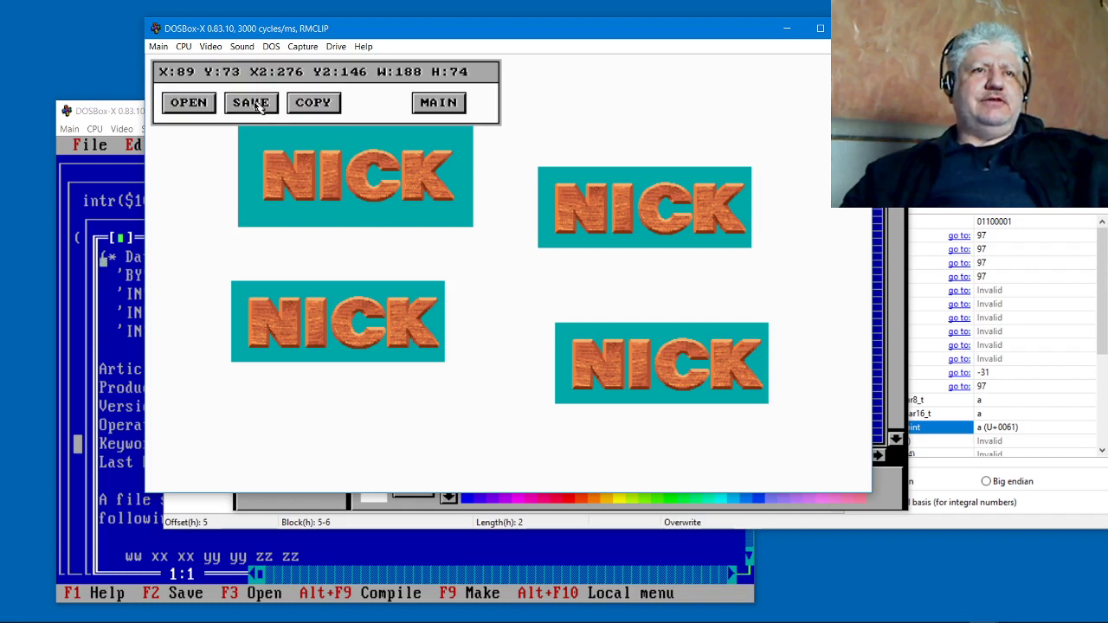
# - Enter test.xgf as the file name and save the 188x74 NICK clip
pyautogui.click(256, 106)
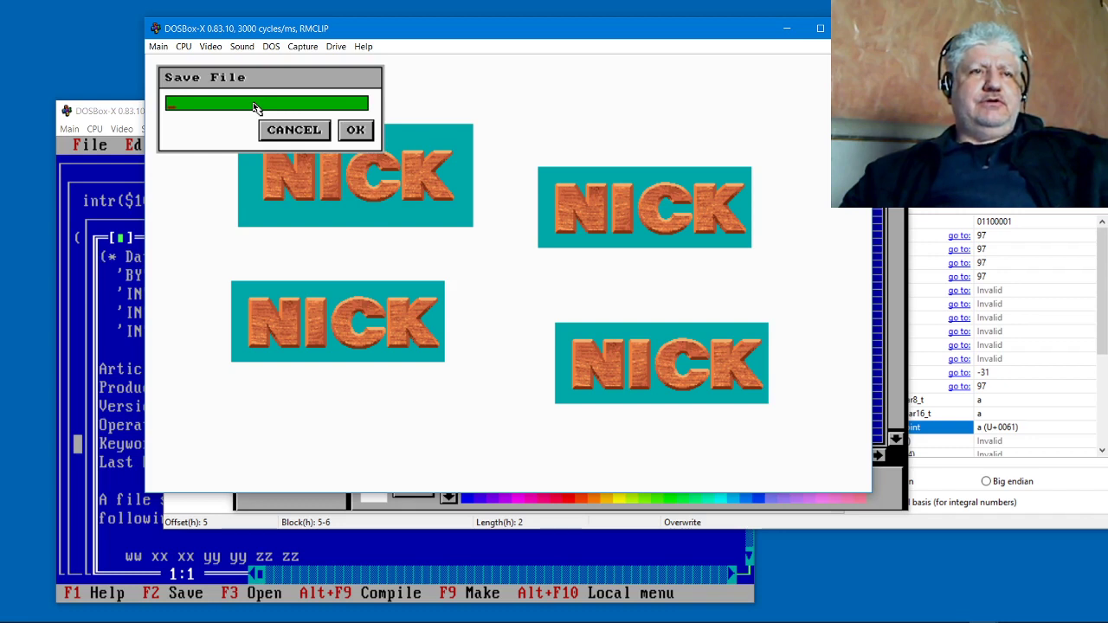
pyautogui.write('tes')
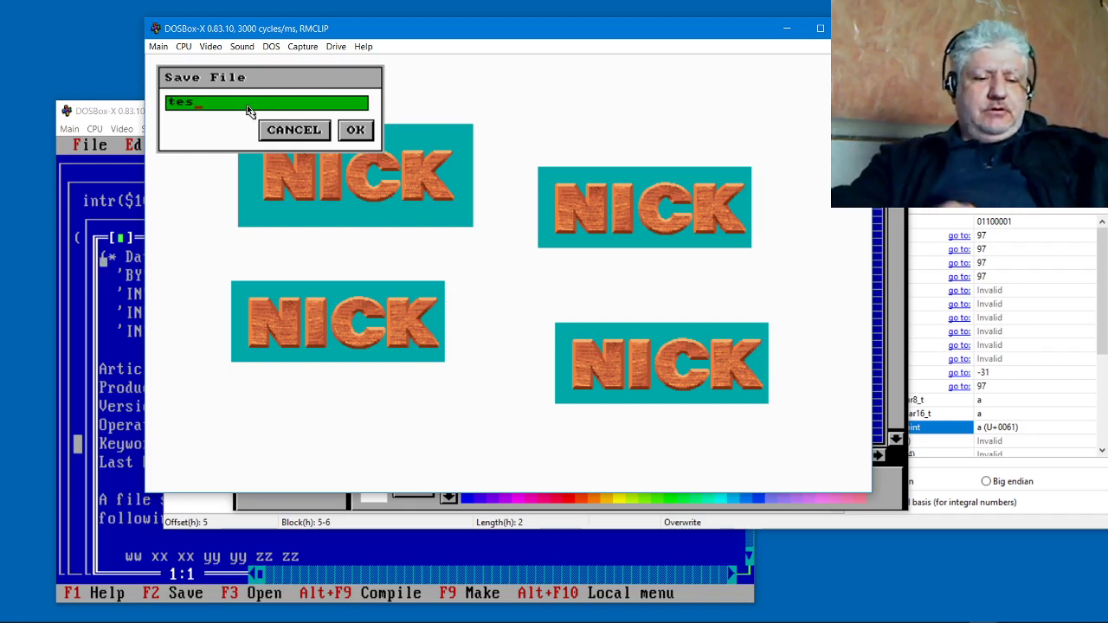
pyautogui.write('t.xgf')
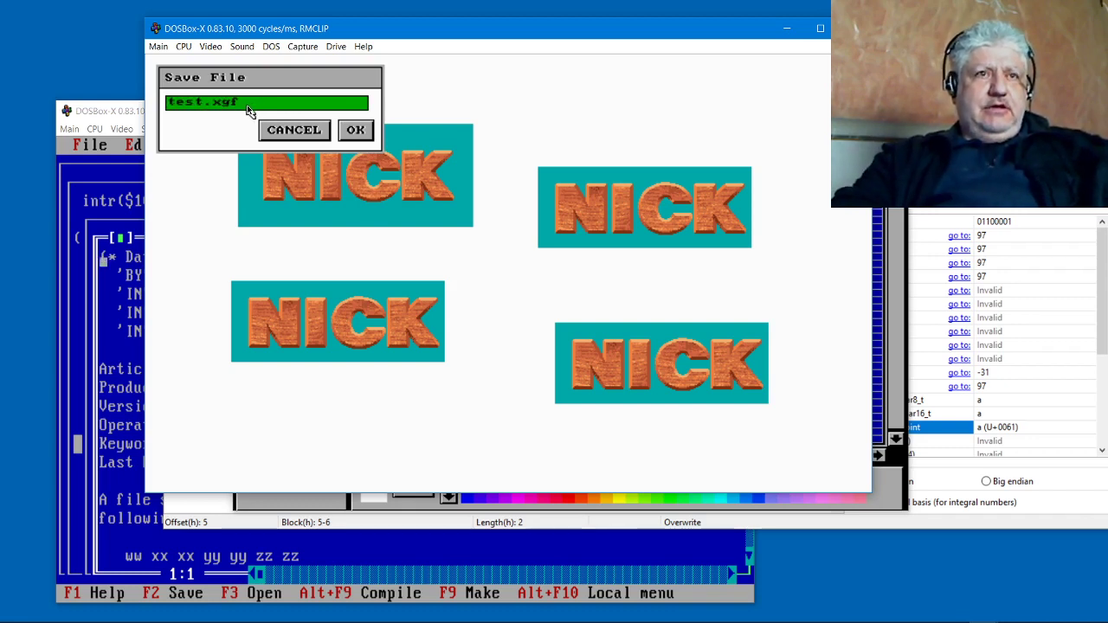
pyautogui.press('Return')
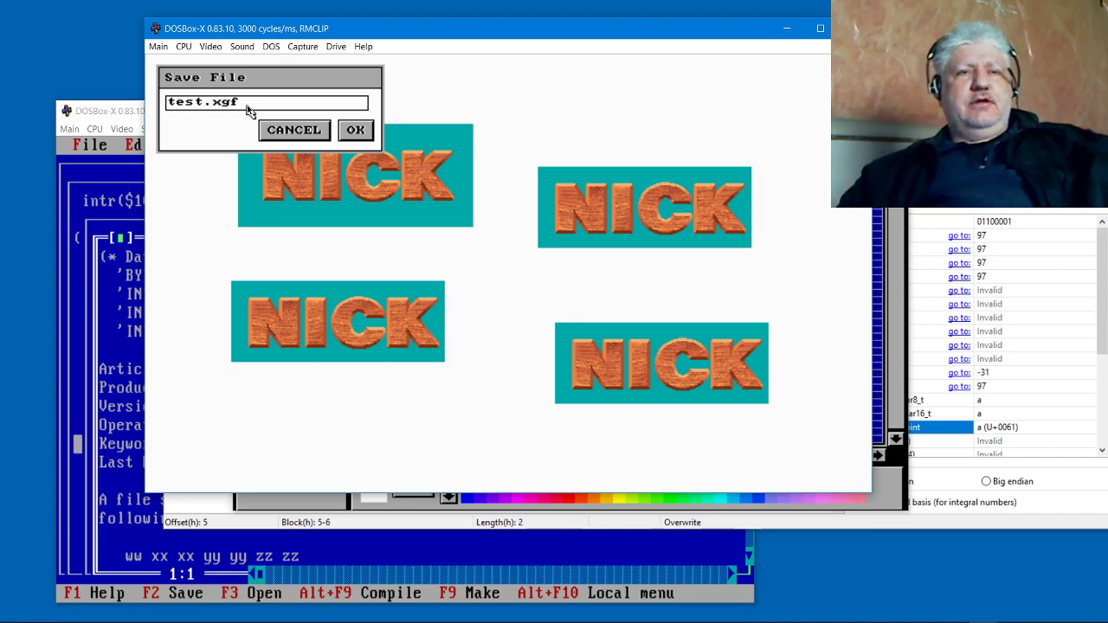
pyautogui.click(362, 136)
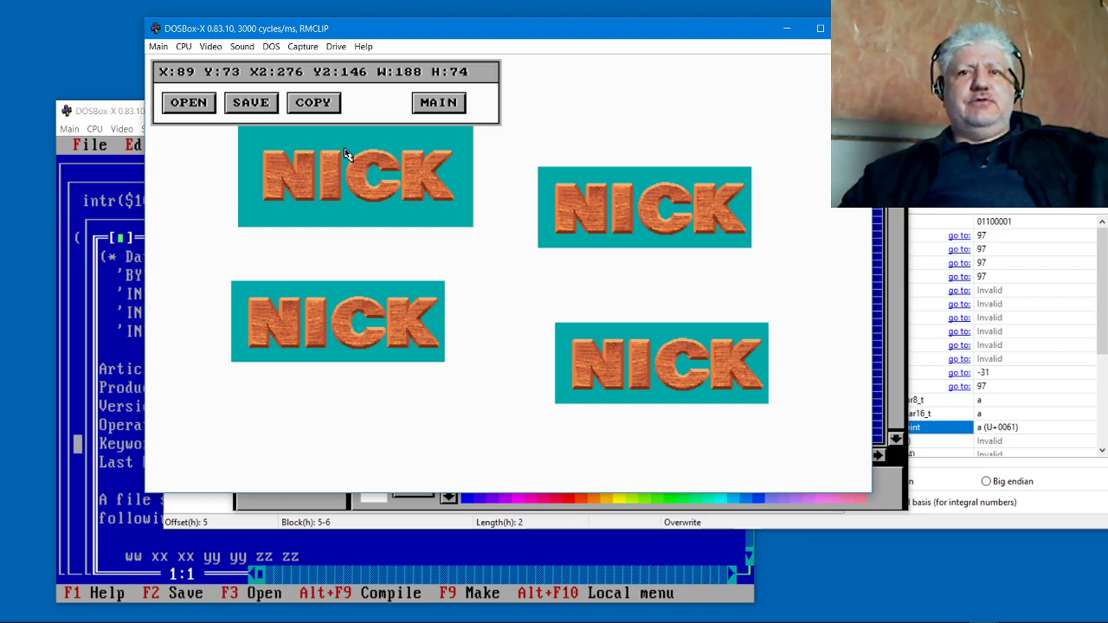
# - Exit Raster Clip to the DOS prompt and move up to the parent folder
pyautogui.click(441, 109)
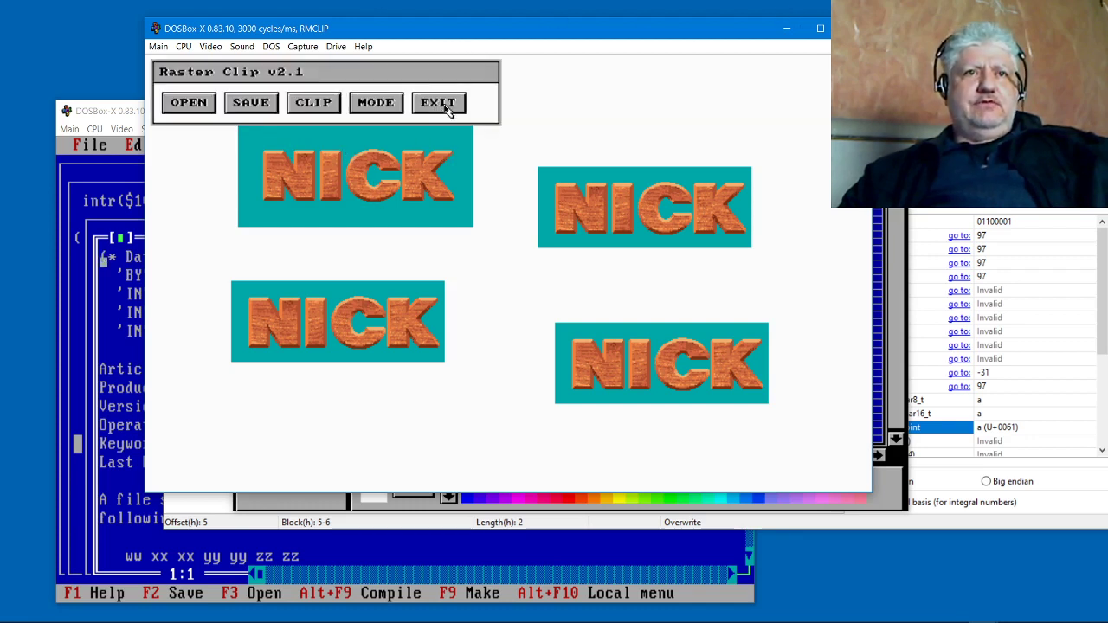
pyautogui.click(439, 104)
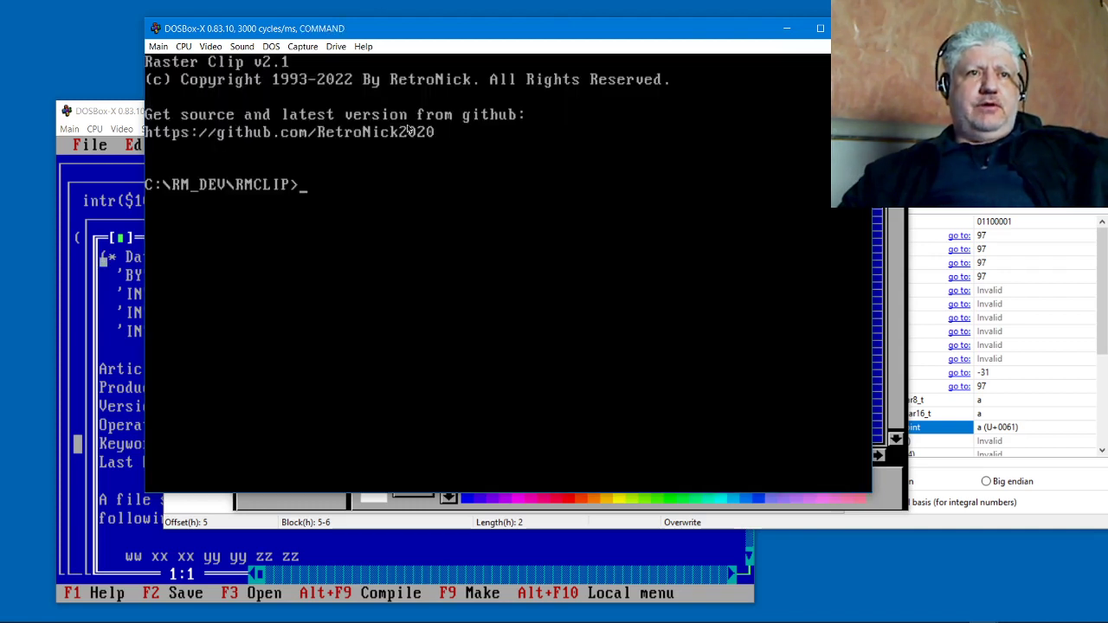
pyautogui.write('cd ..')
pyautogui.press('Return')
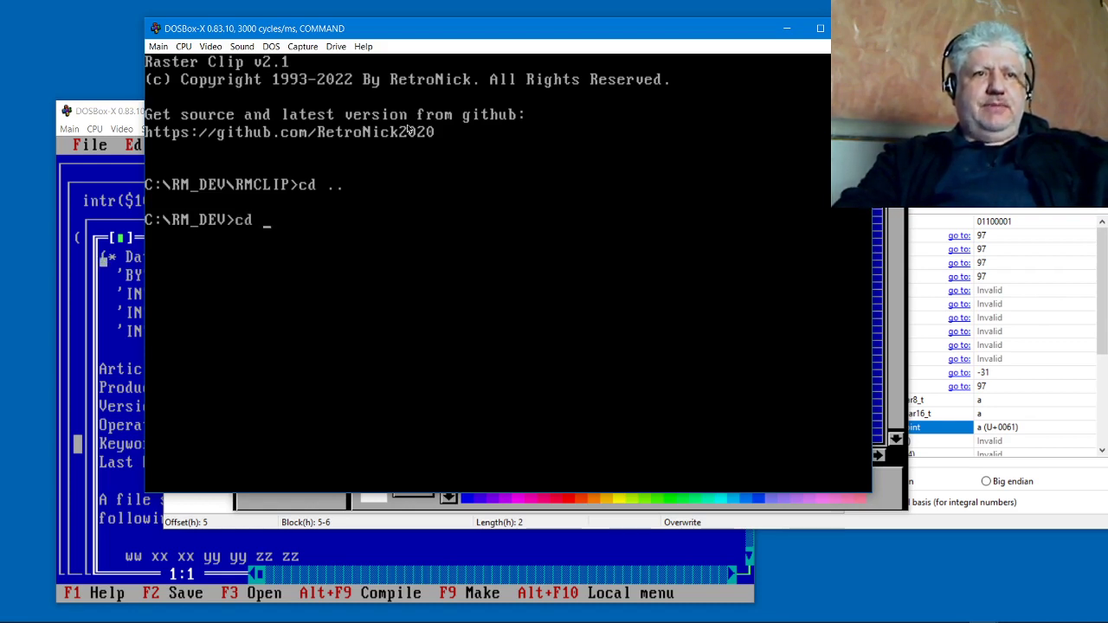
# - Enter the RP folder and run RP.EXE to print RastPort's usage and output formats
pyautogui.write('cd rp')
pyautogui.press('Return')
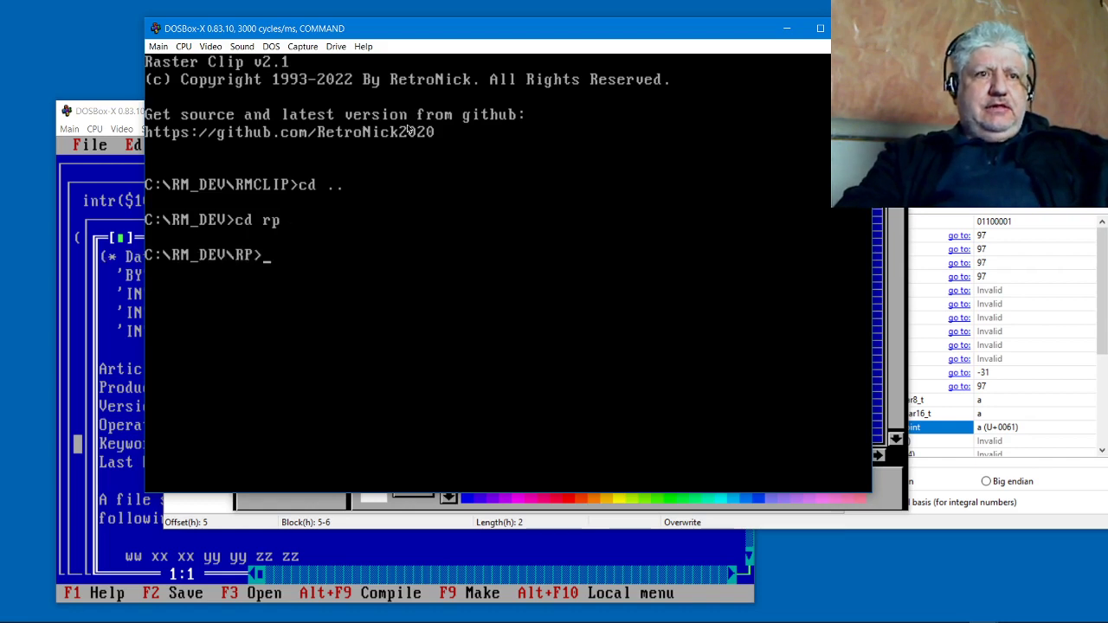
pyautogui.write('r')
pyautogui.press('Tab')
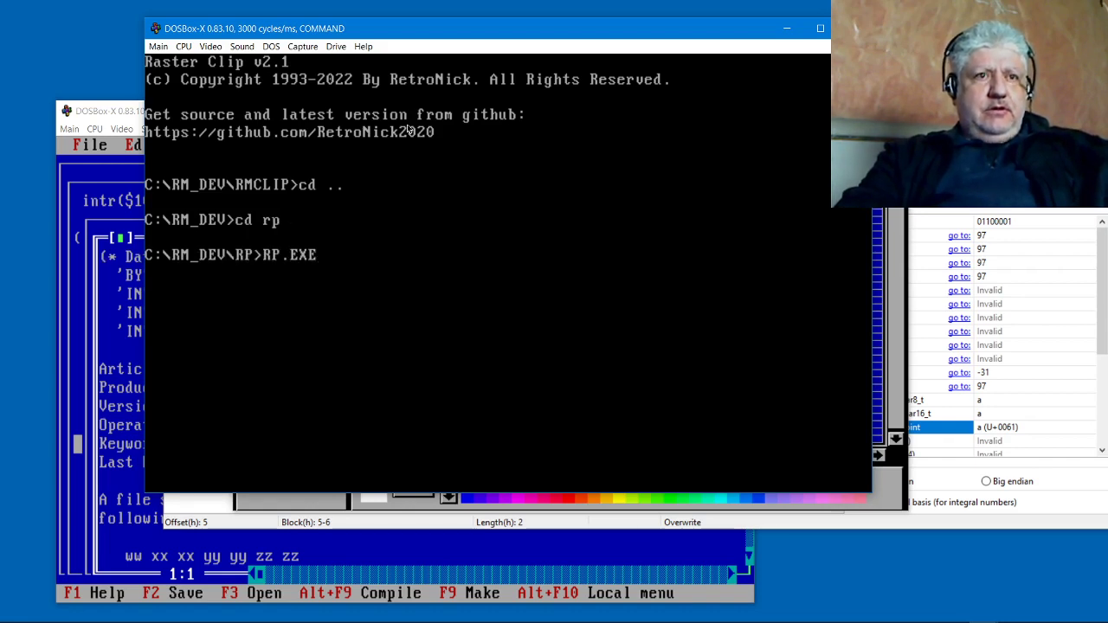
pyautogui.press('Return')
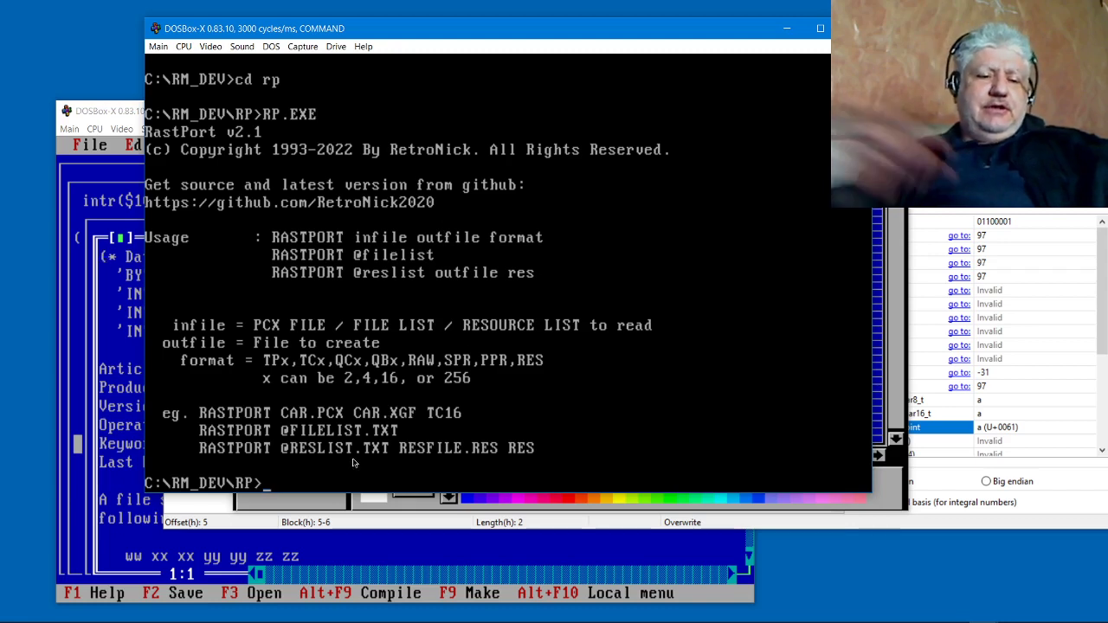
# - Move from the RP folder up to RM_DEV and into BIN2SRC
pyautogui.write('cd ..')
pyautogui.press('Return')
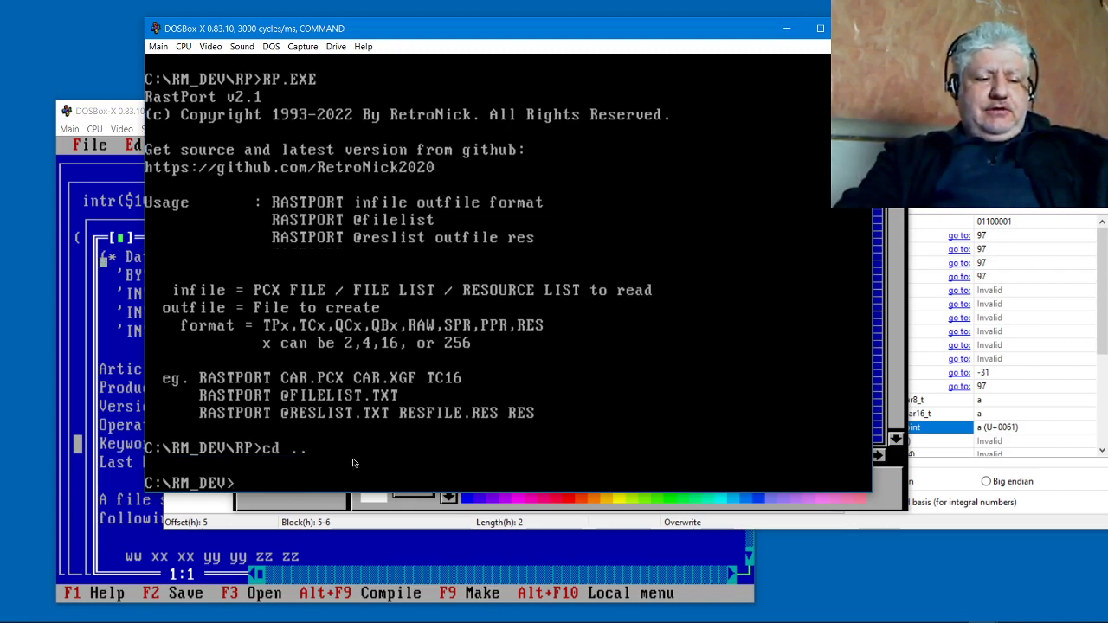
pyautogui.write('cd b')
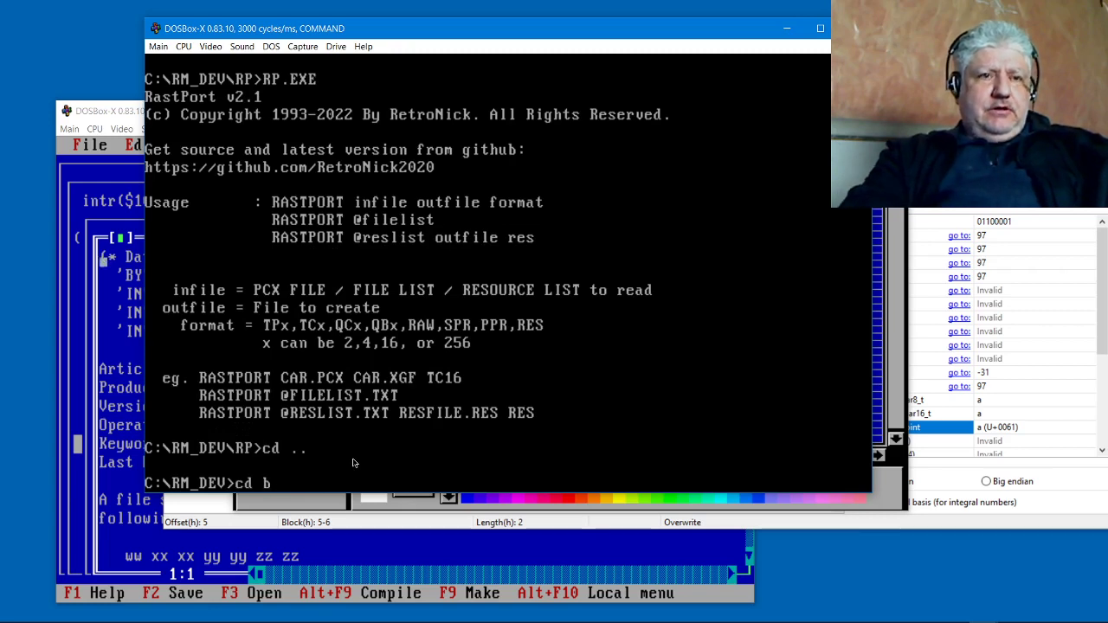
pyautogui.write('i')
pyautogui.press('Tab')
pyautogui.press('Return')
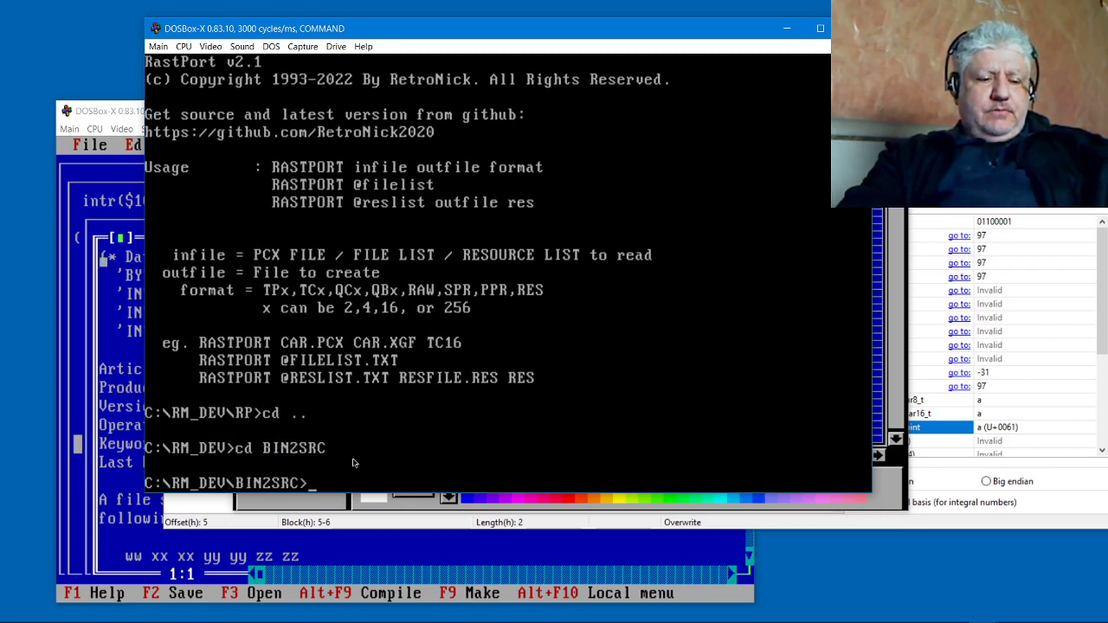
# - List the BIN2SRC files and run bin2src to show its byte/word formats and C, BASIC, Pascal options
pyautogui.write('dir')
pyautogui.press('Return')
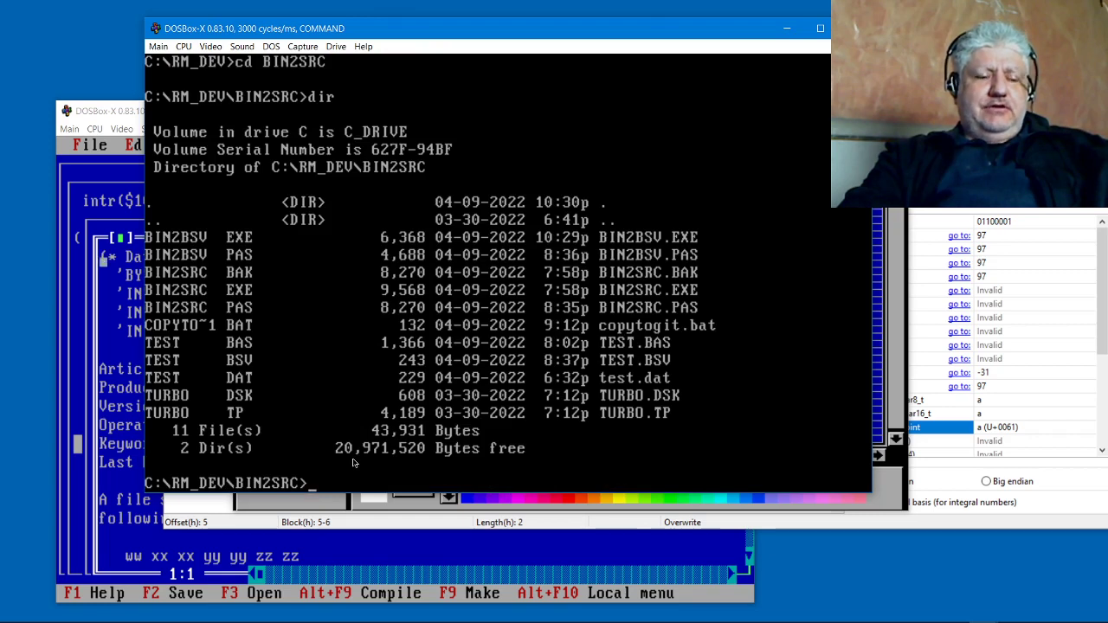
pyautogui.write('bin2sr')
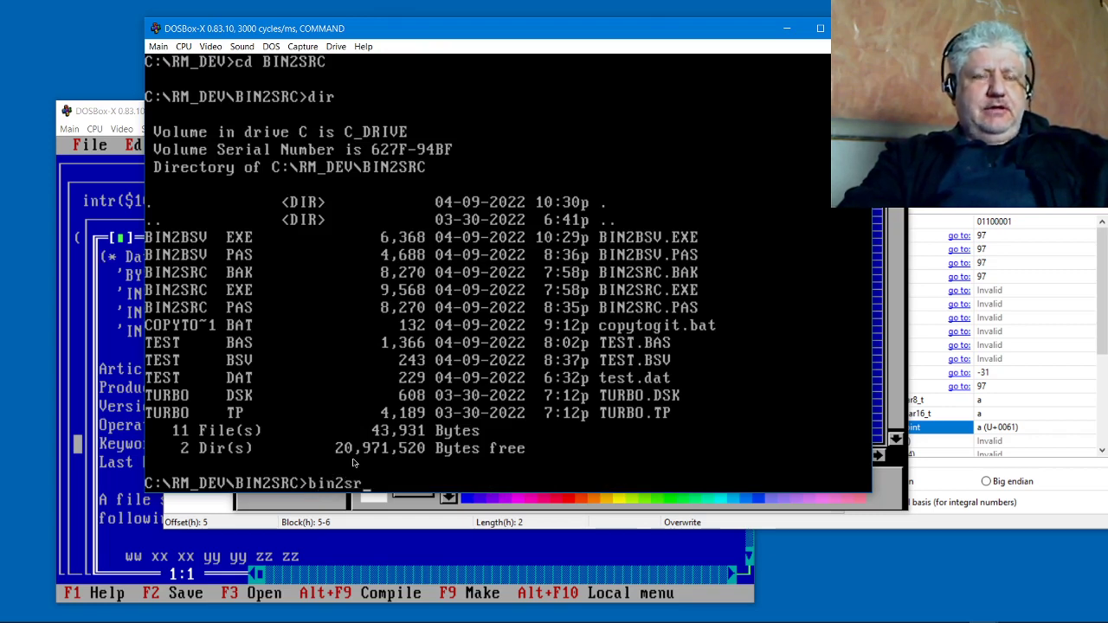
pyautogui.write('c')
pyautogui.press('Return')
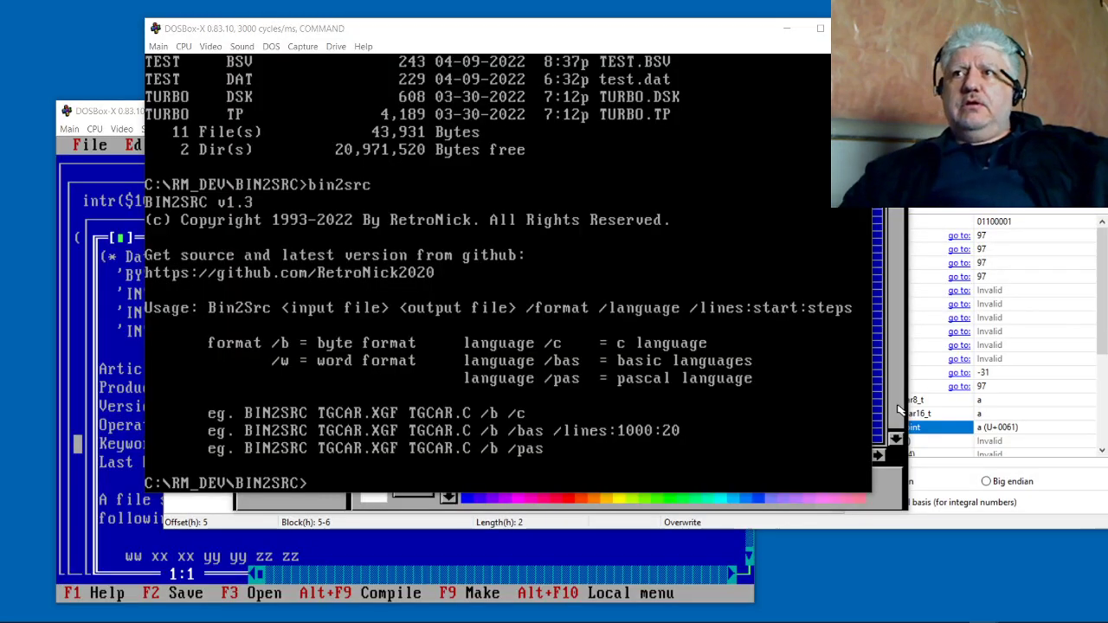
# - Run the GW-BASIC mouse demo showing rectangles and mouse row, column and status, then slide its window right
pyautogui.moveTo(1107, 95); pyautogui.dragTo(342, 61)
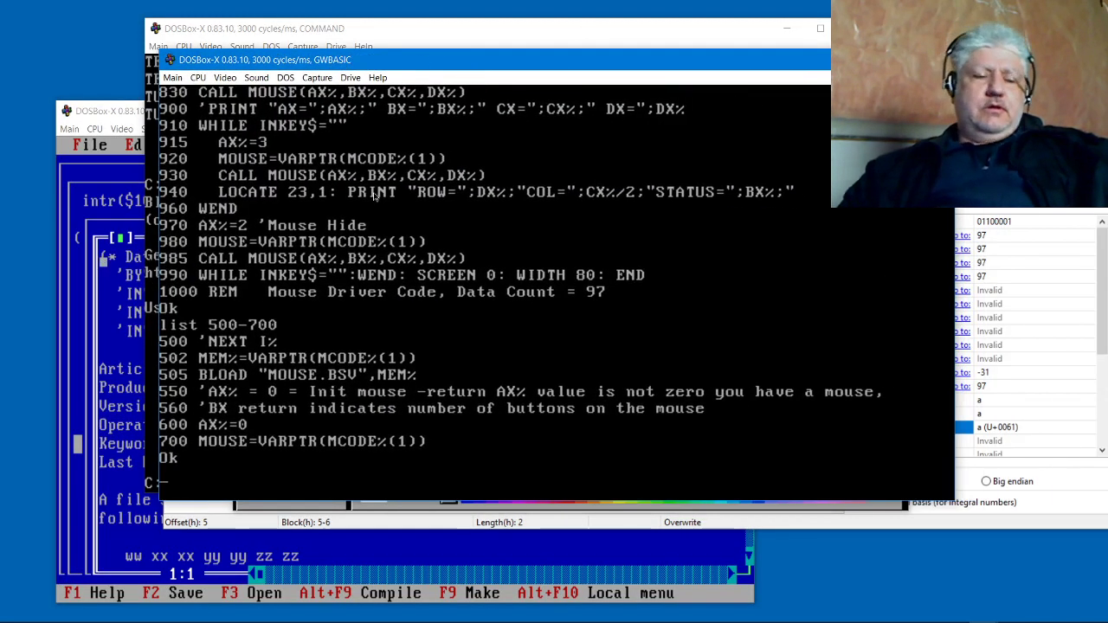
pyautogui.write('run')
pyautogui.press('Return')
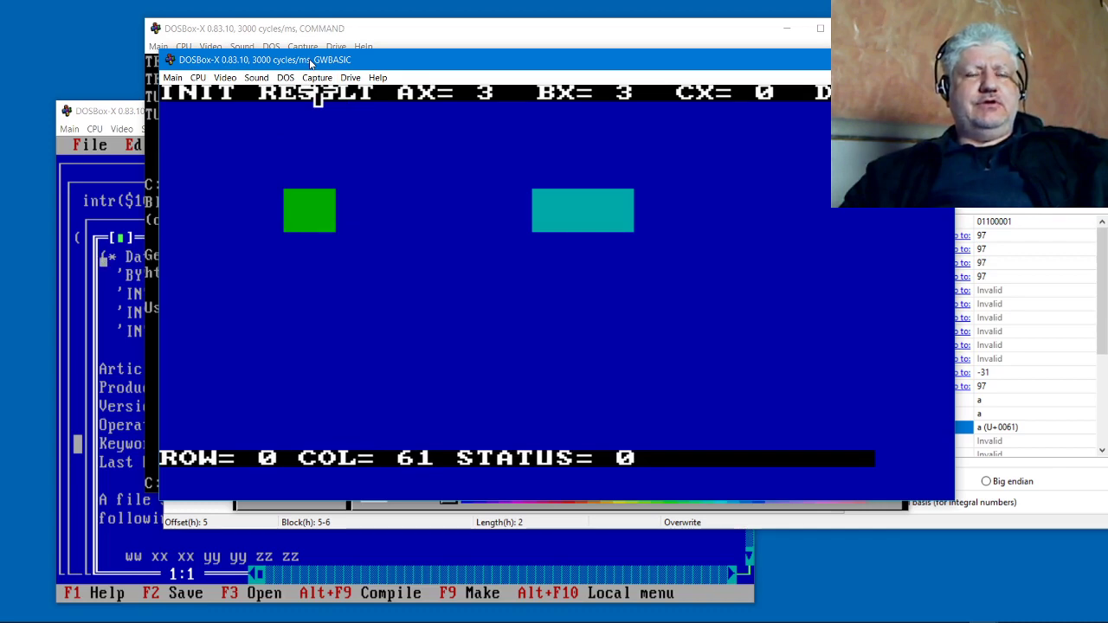
pyautogui.moveTo(310, 63); pyautogui.dragTo(1107, 62)
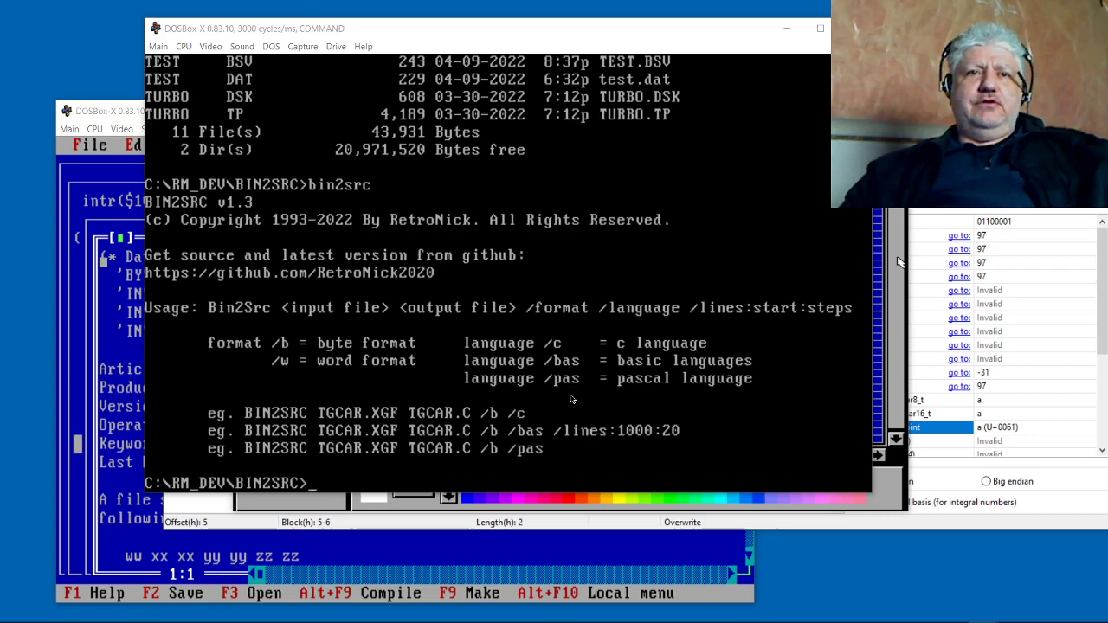
# - List the BIN2SRC folder, then list BIN2BSV.EXE and BIN2BSV.PAS with dir bin2bsv
pyautogui.click(545, 475)
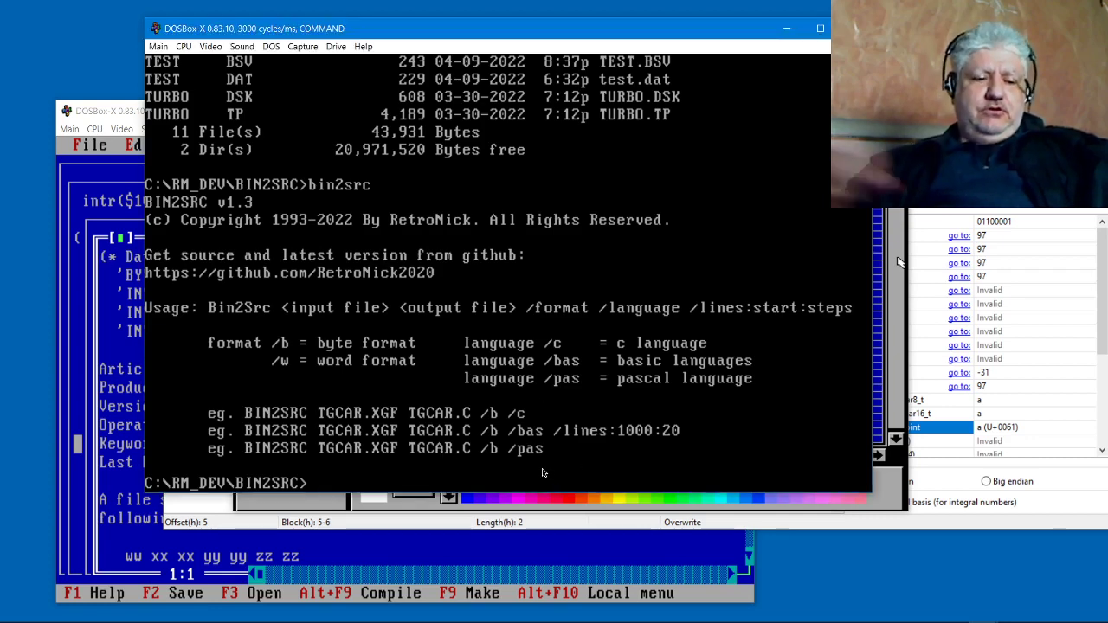
pyautogui.write('dir')
pyautogui.press('Return')
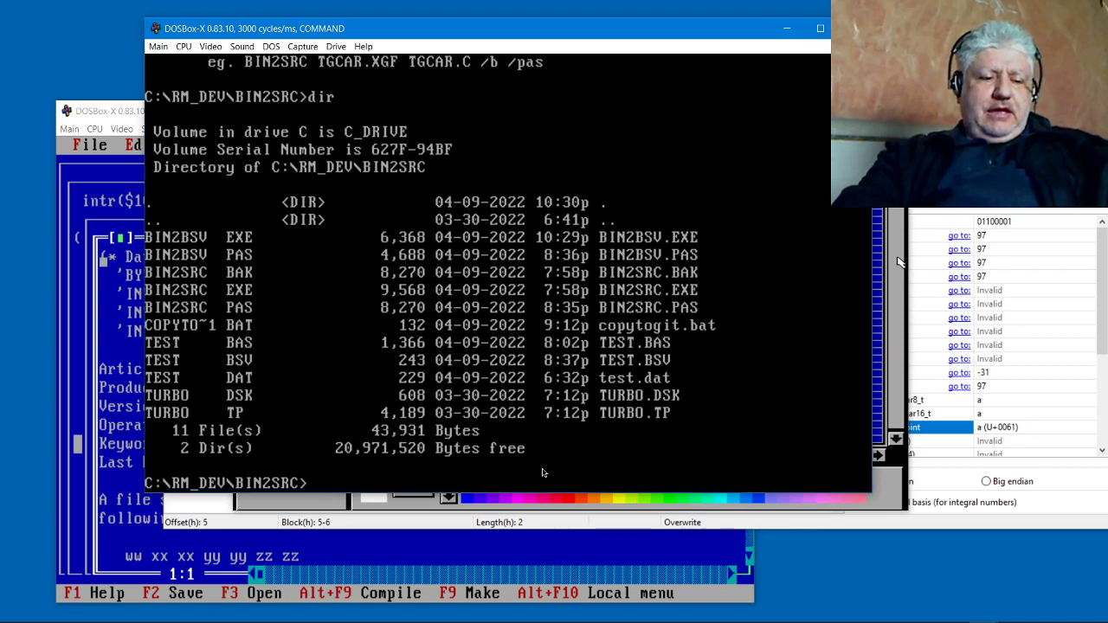
pyautogui.write('dir bin')
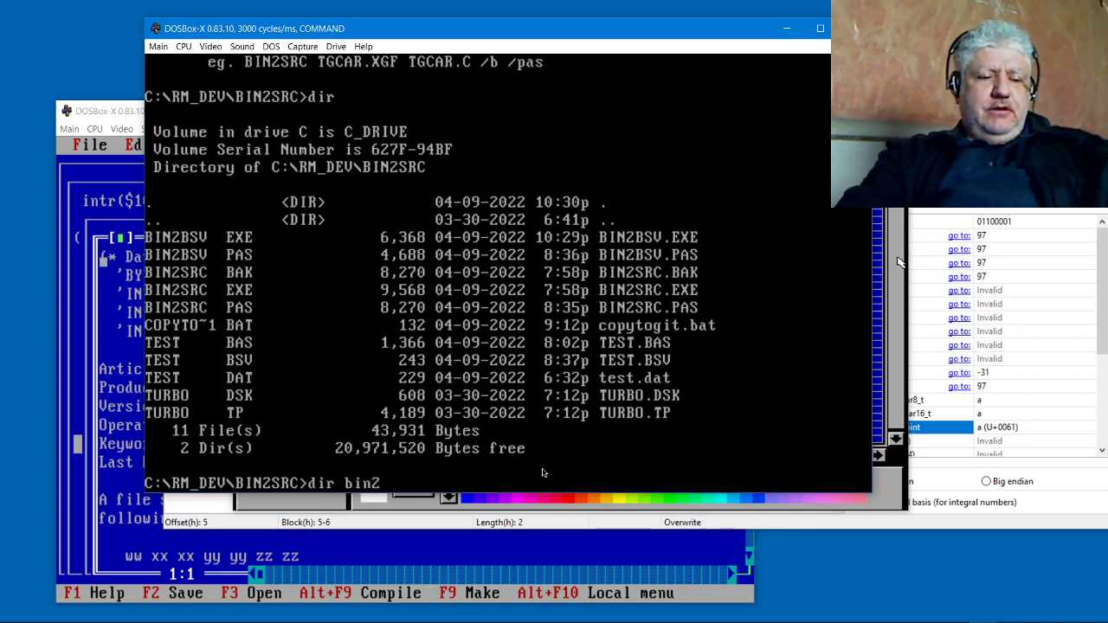
pyautogui.write('2b')
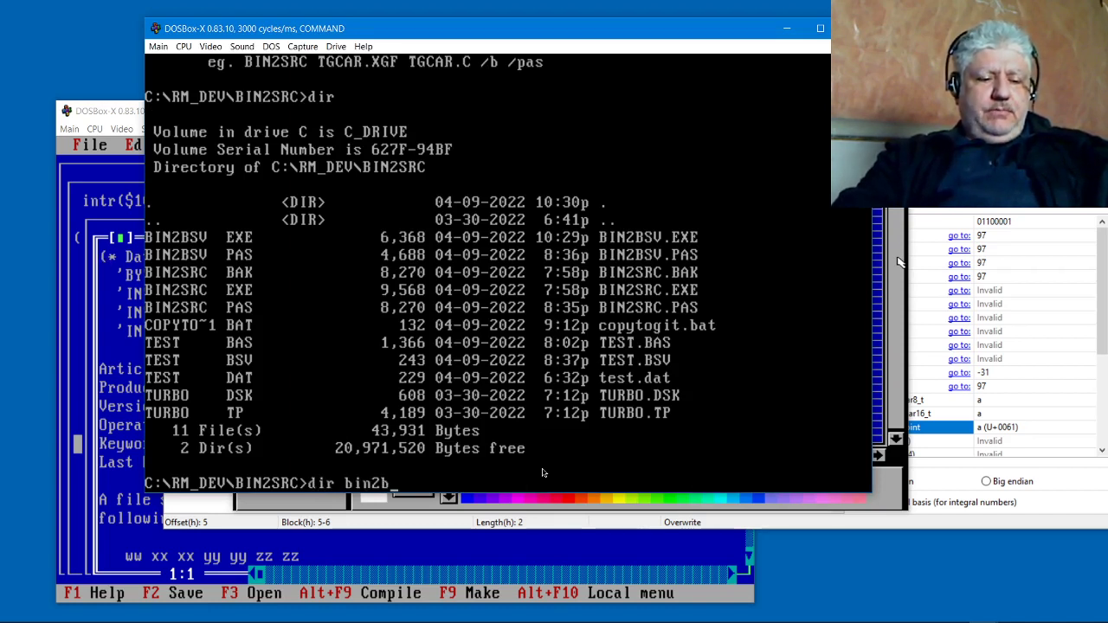
pyautogui.write('sv')
pyautogui.press('Return')
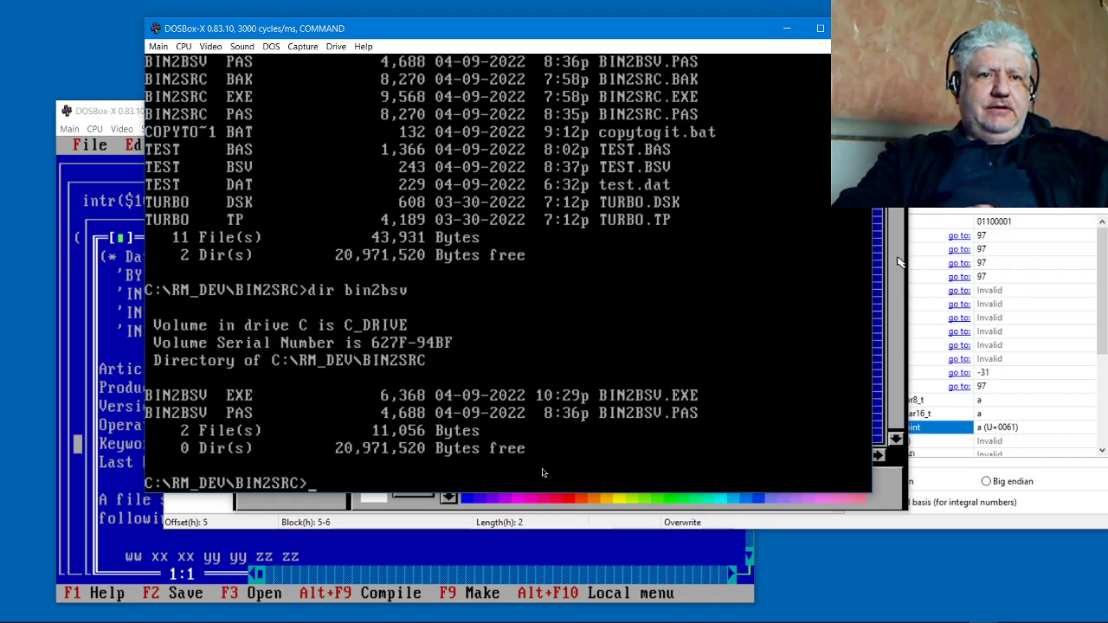
# - Edit the recalled command down to bin2bsv and run it to show Bin2Bsv 1.0 usage
pyautogui.press('Up')
pyautogui.press('Home')
pyautogui.press('Delete')
pyautogui.press('Delete')
pyautogui.press('Delete')
pyautogui.press('Delete')
pyautogui.press('Return')
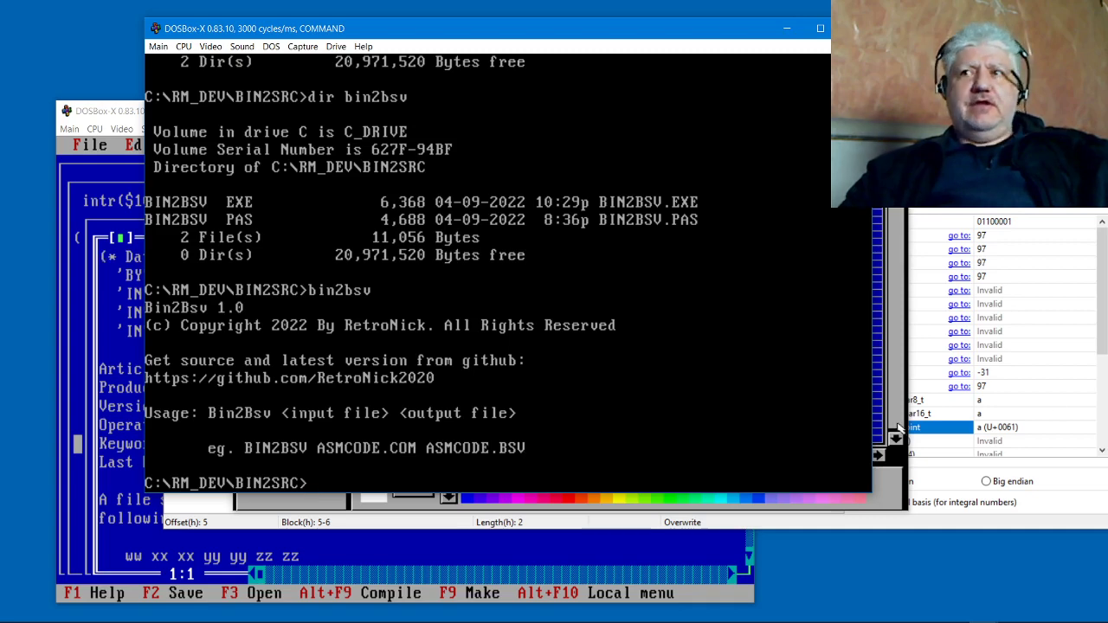
# - Bring the GW-BASIC window forward, test the mouse button status, and stop the demo
pyautogui.hotkey('alt', 'Tab')
pyautogui.moveTo(524, 83); pyautogui.dragTo(348, 71)
pyautogui.click(358, 231)
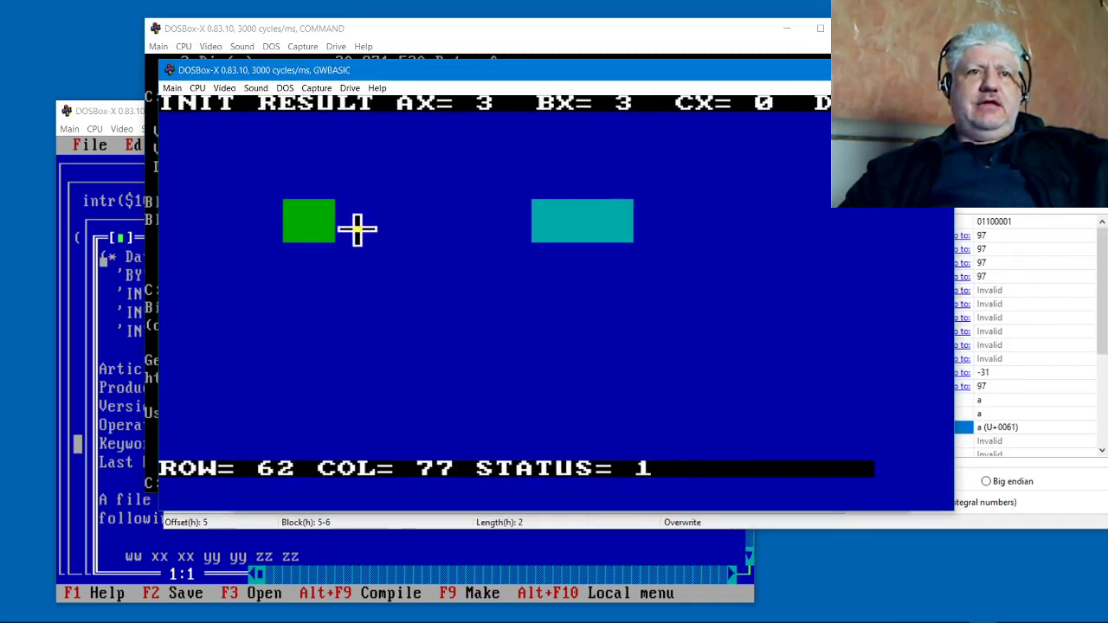
pyautogui.press('Escape')
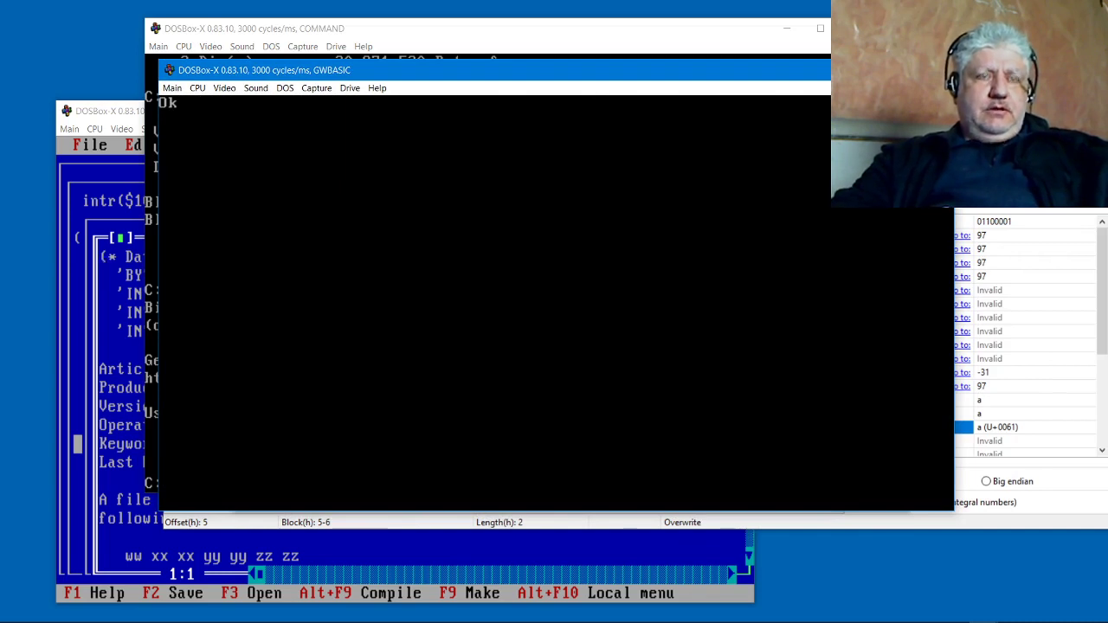
# - List program lines 500-700 with BLOAD "MOUSE.BSV", then move the window aside
pyautogui.write('list 5')
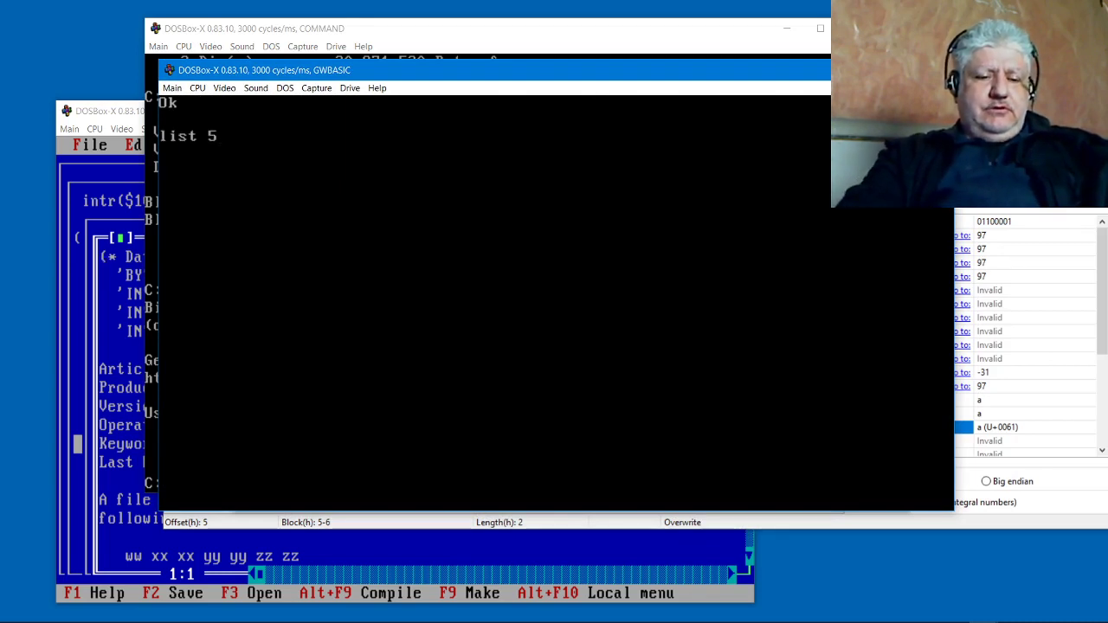
pyautogui.write('00-700')
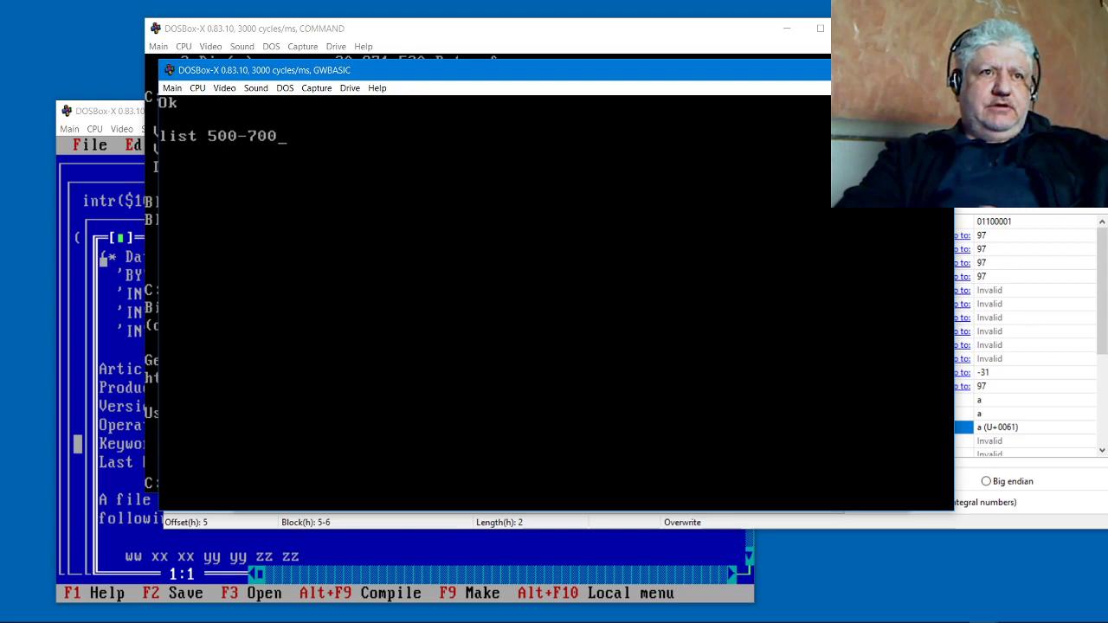
pyautogui.press('Return')
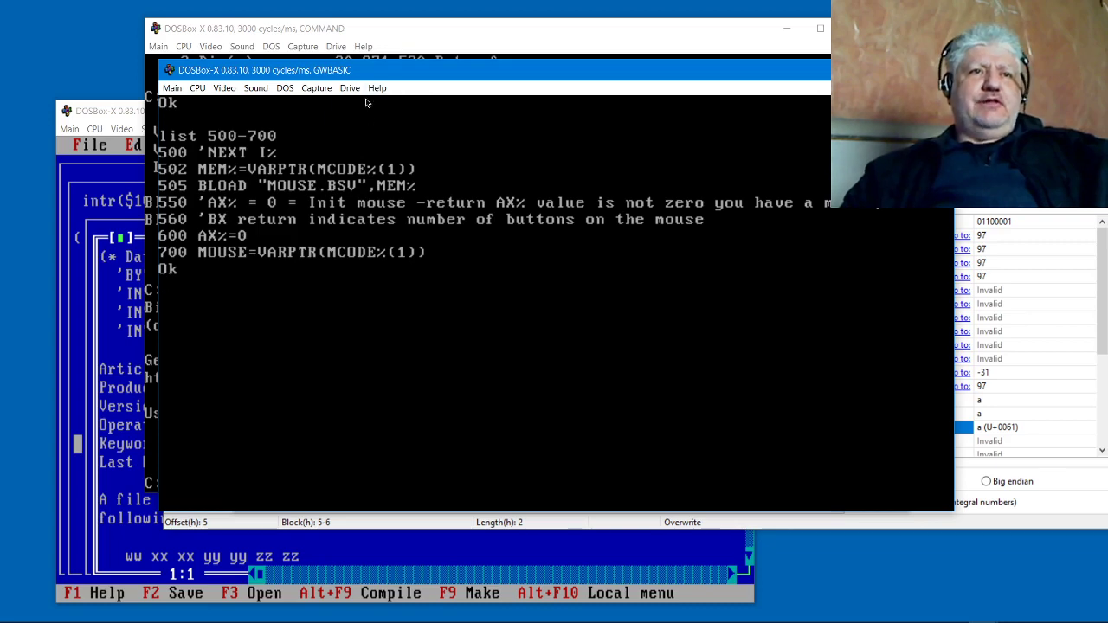
pyautogui.moveTo(351, 79); pyautogui.dragTo(1107, 130)
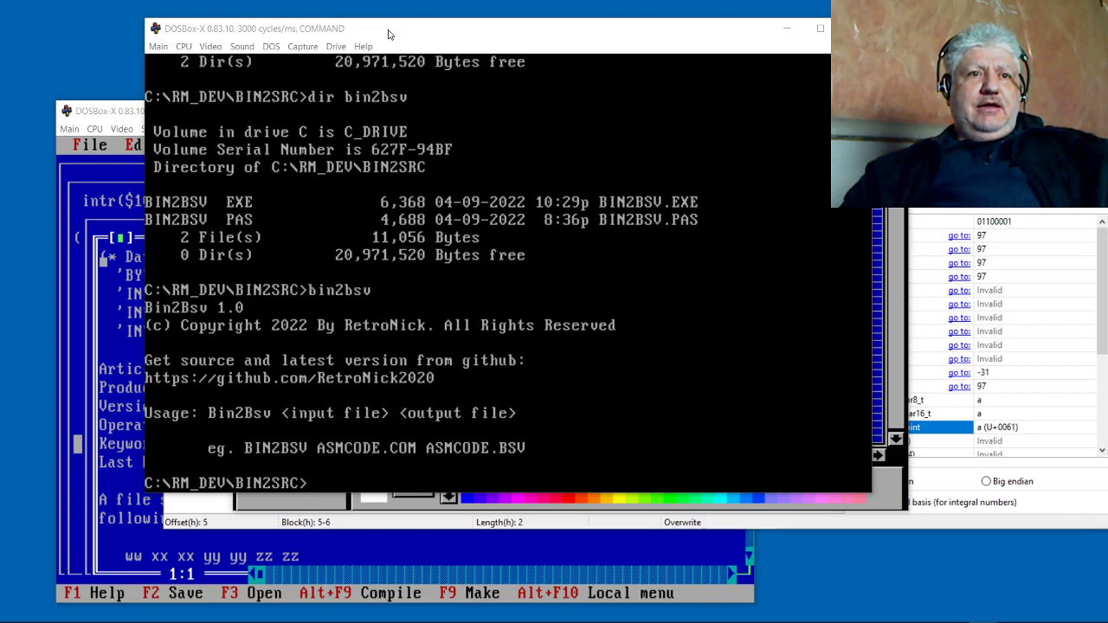
# - Move the COMMAND window aside to reveal Raster Master's concentric circle drawing
pyautogui.moveTo(389, 35)
pyautogui.mouseDown()
pyautogui.moveTo(521, 138)
pyautogui.moveTo(776, 182)
pyautogui.moveTo(1107, 156)
pyautogui.mouseUp()
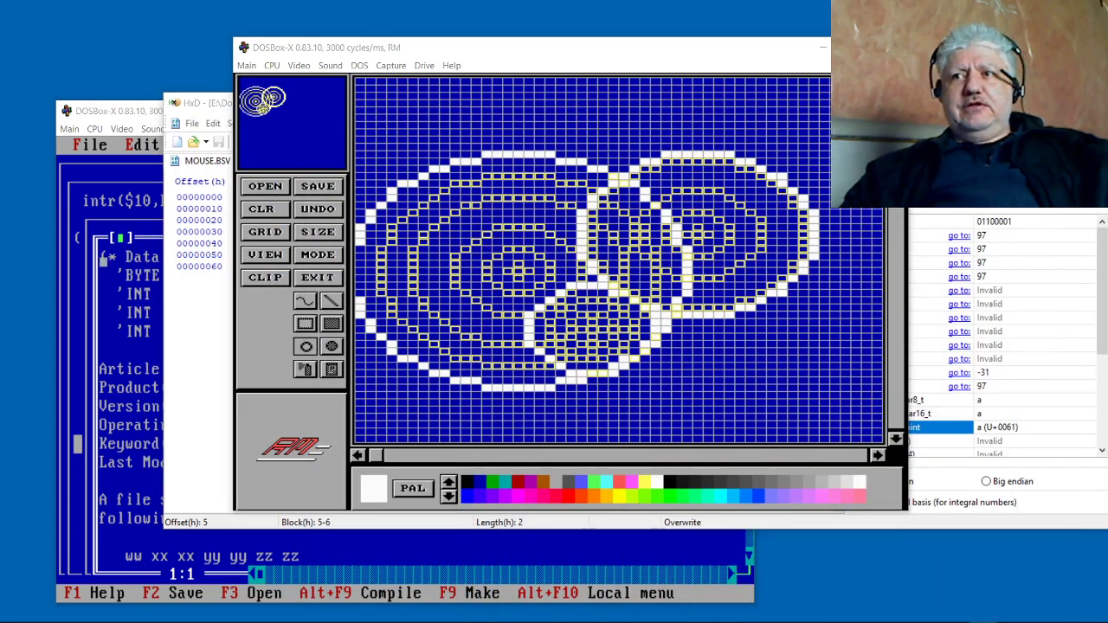